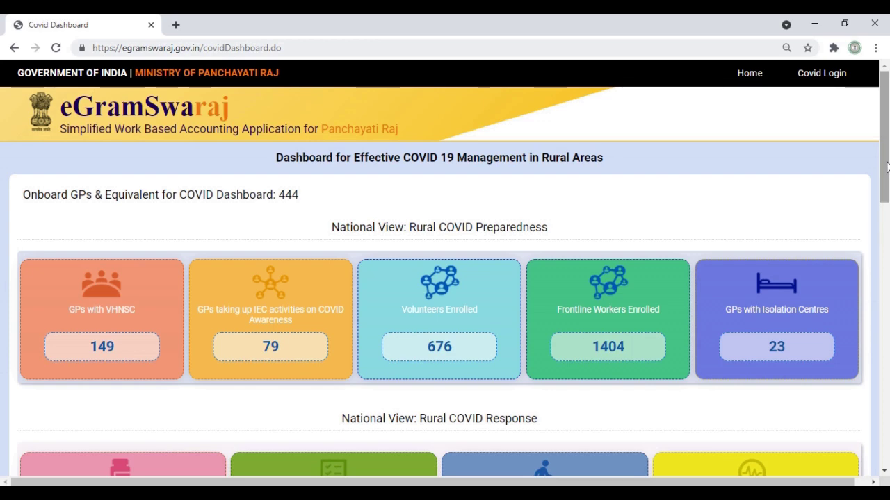
- Review the COVID dashboard's national preparedness and response figures, photo gallery, reports and supporting documents
left_click_drag(886, 167, 887, 259)
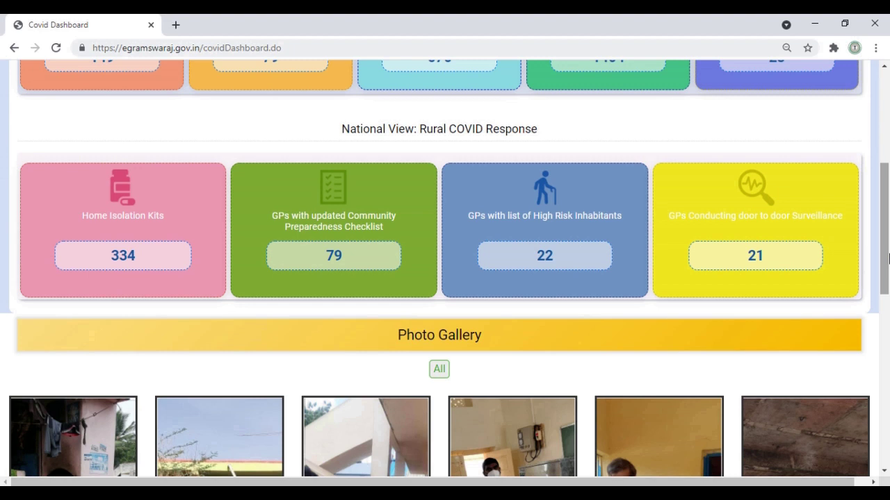
left_click(889, 259)
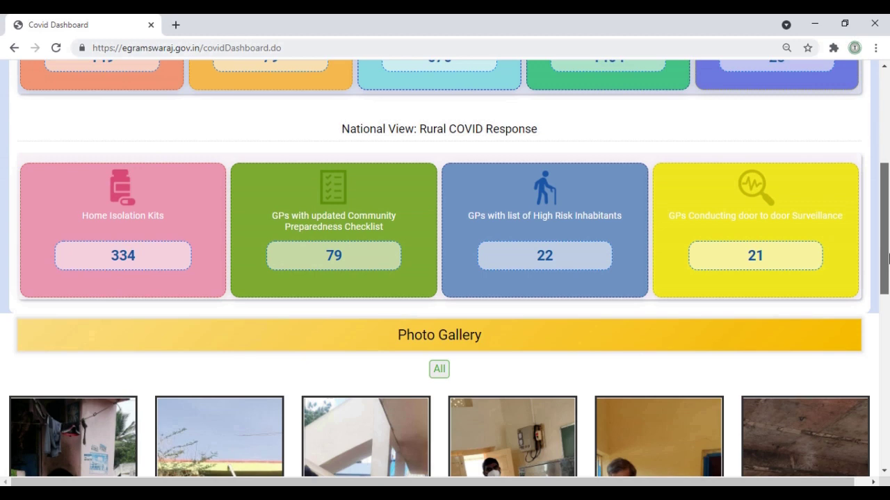
left_click_drag(888, 259, 889, 337)
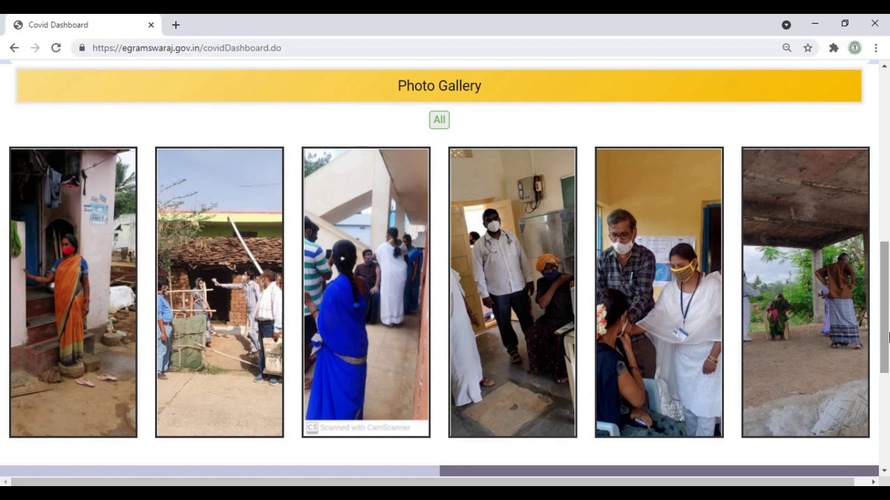
left_click_drag(888, 338, 888, 411)
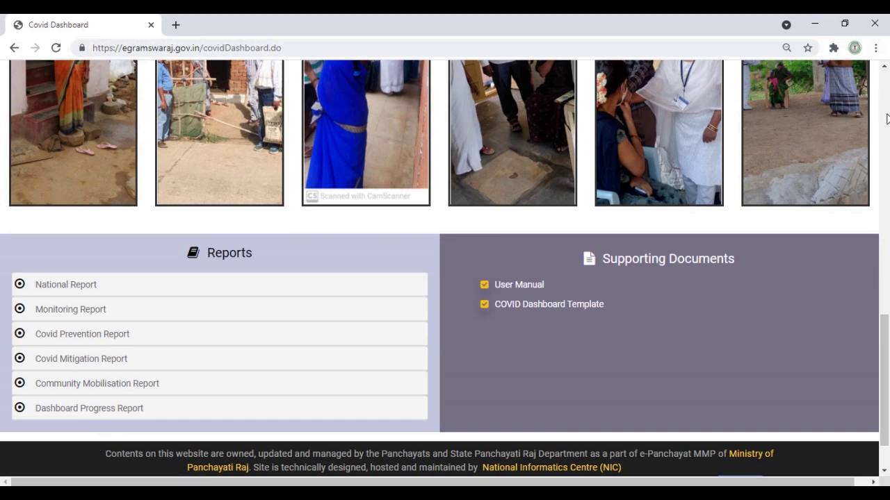
left_click_drag(886, 319, 880, 69)
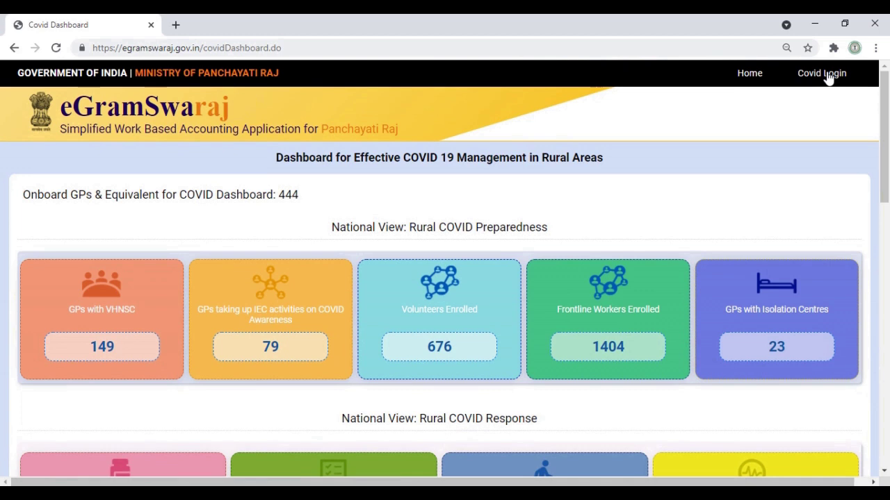
- Log in to the Covid module with the saved Jainagar West panchayat account, its stored password and the captcha code
left_click(828, 76)
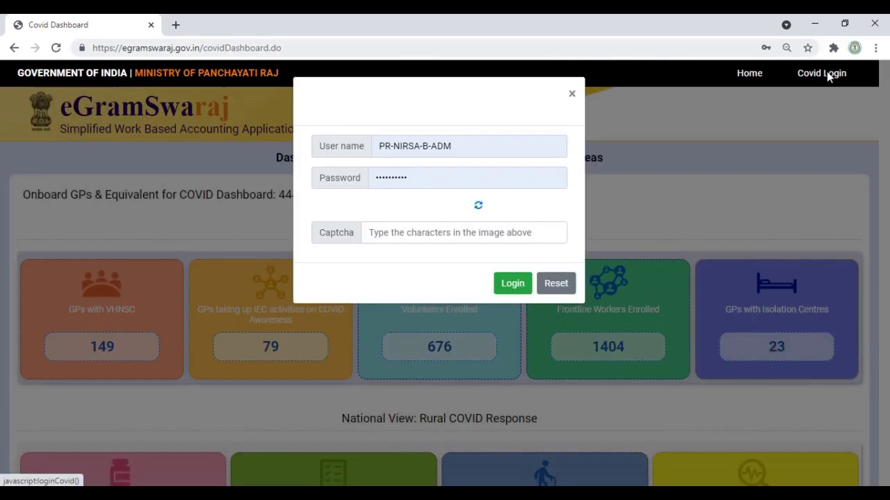
left_click(460, 149)
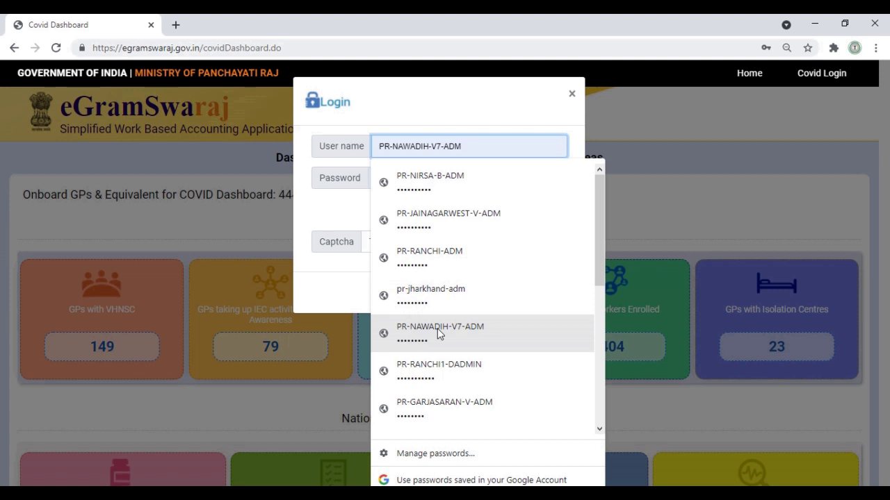
left_click(434, 227)
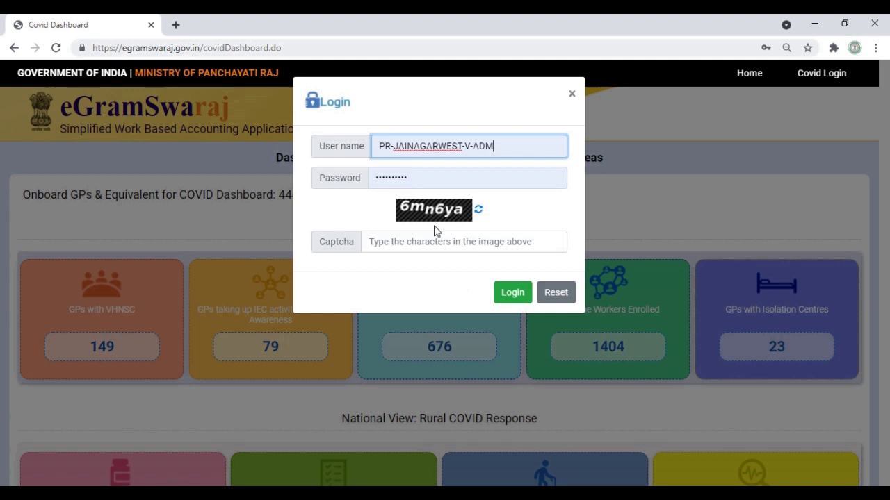
left_click(402, 243)
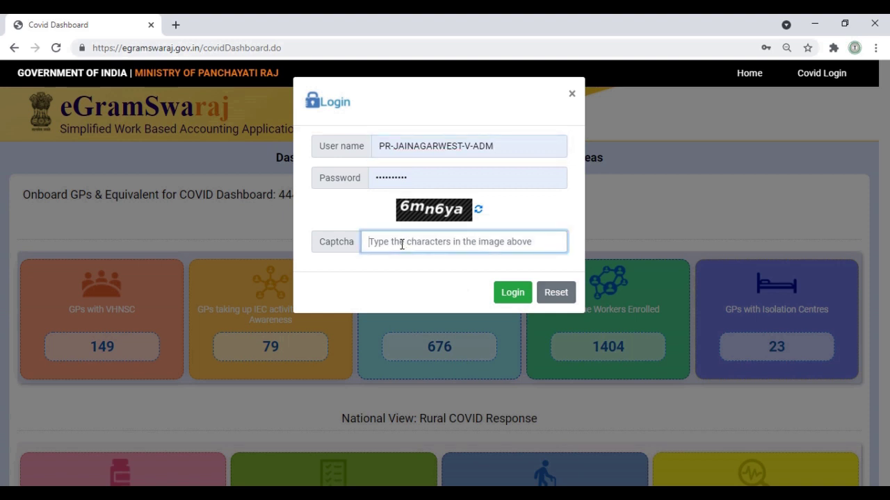
type("6")
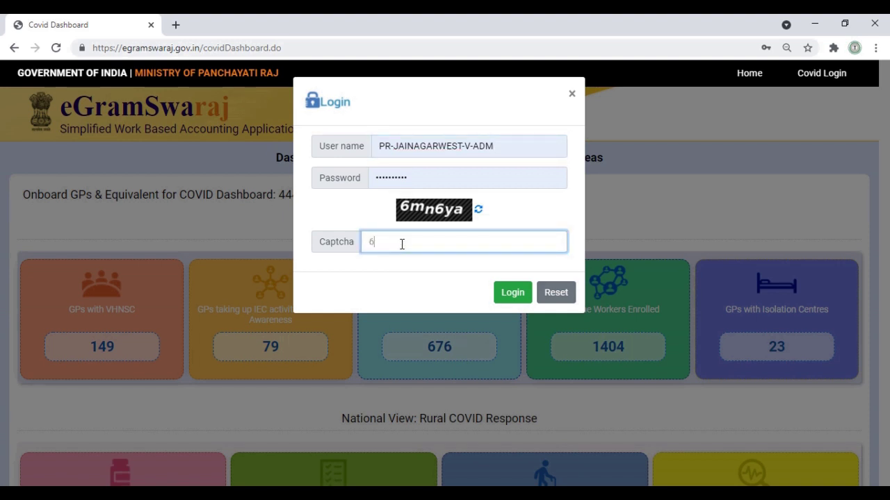
type("mn6ya")
left_click(513, 295)
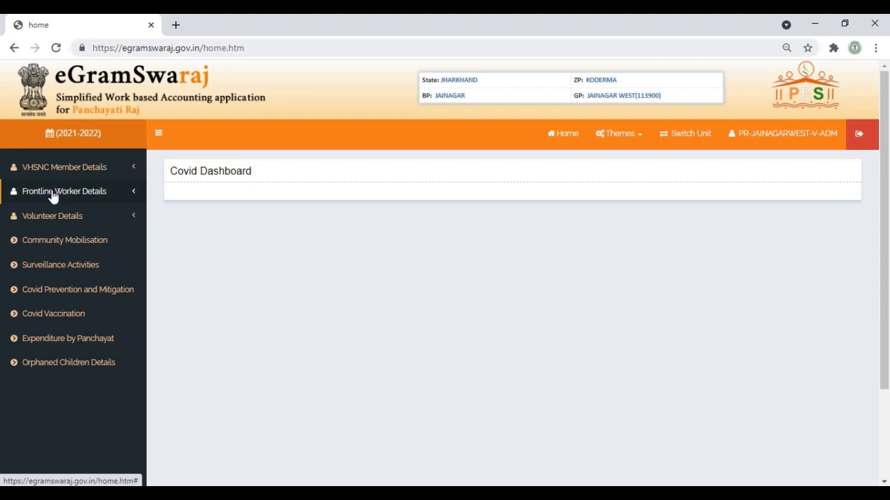
- Start adding a VHSNC member and set the committee member type to Other Official
left_click(85, 169)
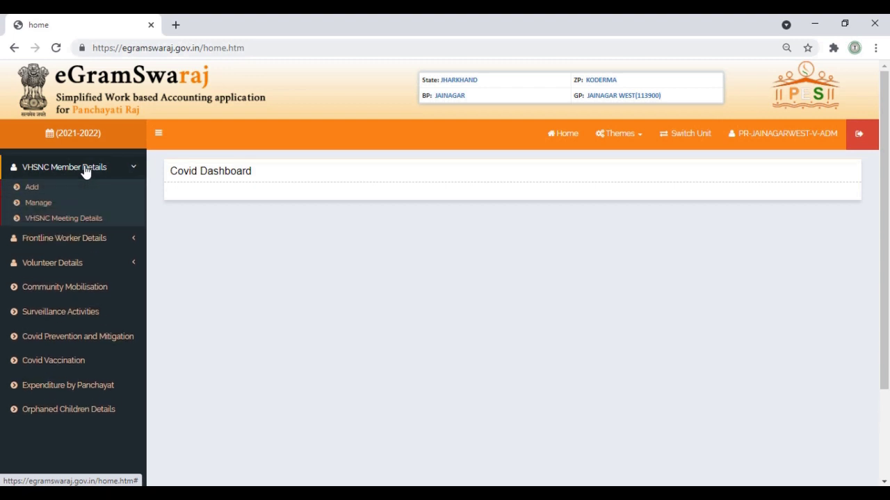
left_click(38, 189)
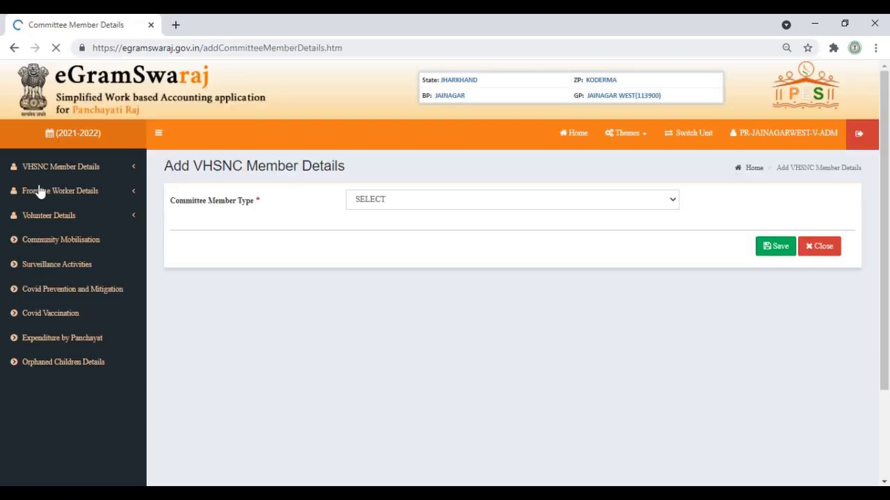
left_click(410, 207)
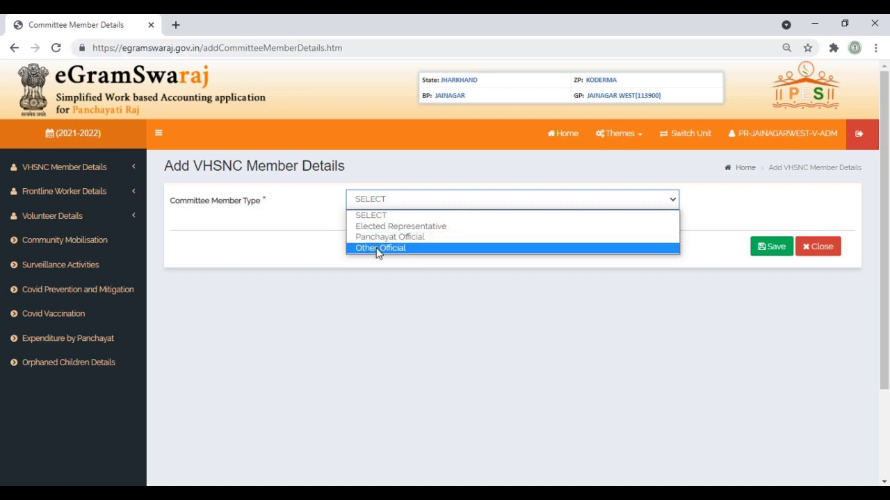
left_click(377, 248)
- Fill in the member's name, age 56, gender Female, mobile number and designation ANM, and save the new VHSNC member
left_click(354, 240)
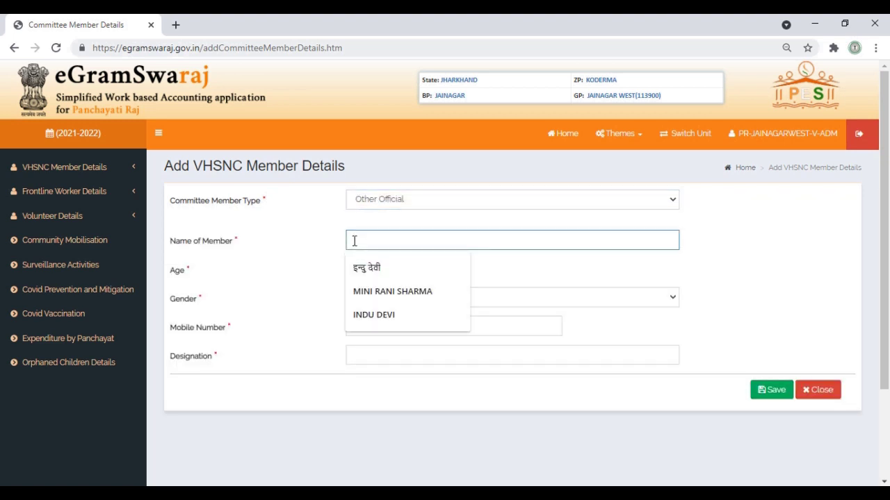
type("Monika")
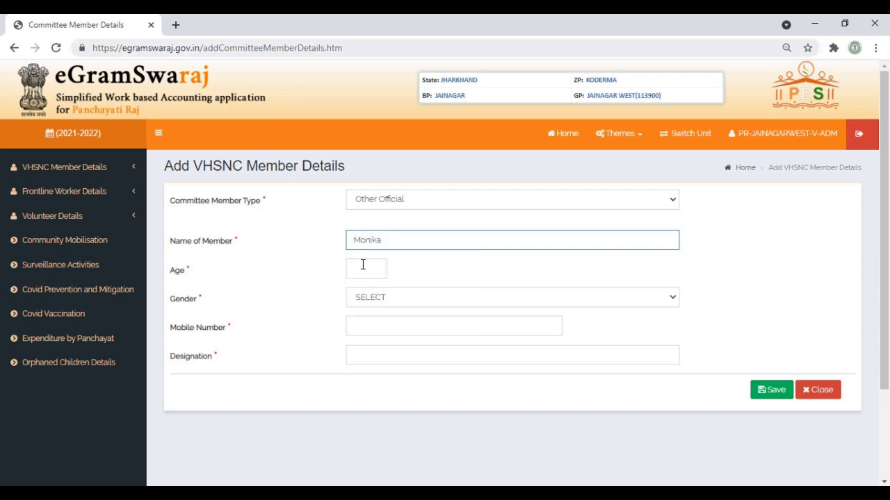
left_click(363, 268)
type("36")
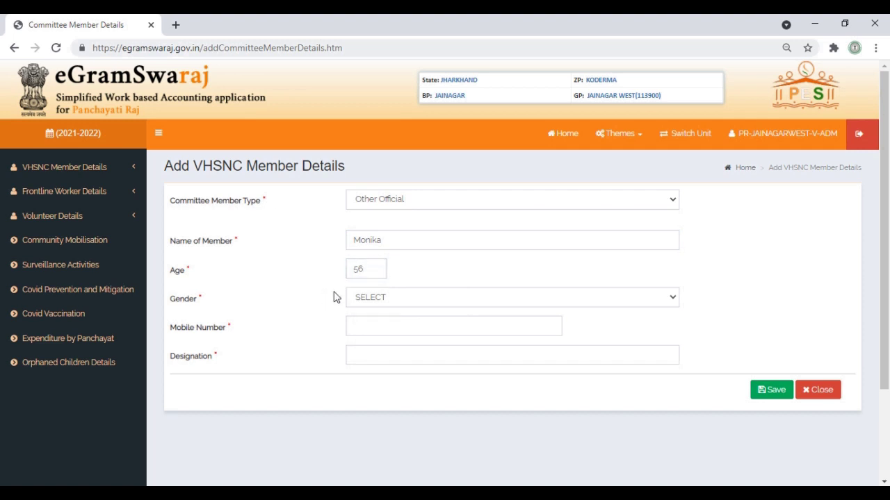
left_click(408, 355)
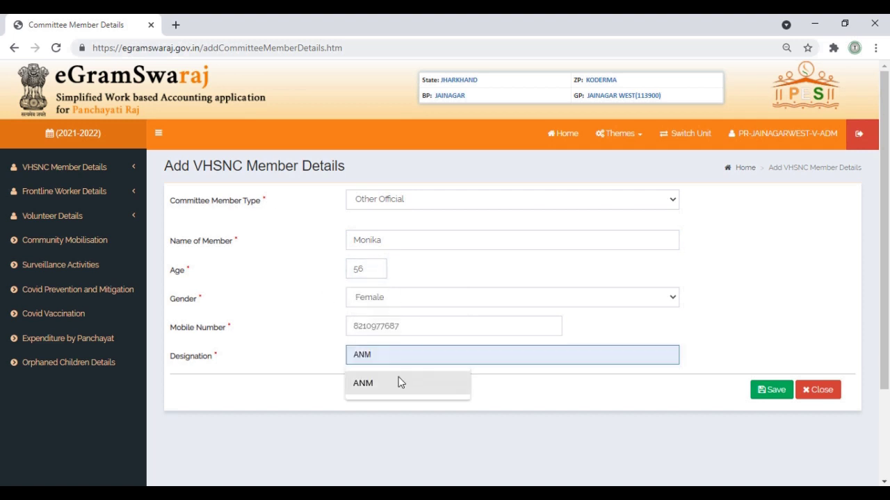
left_click(399, 382)
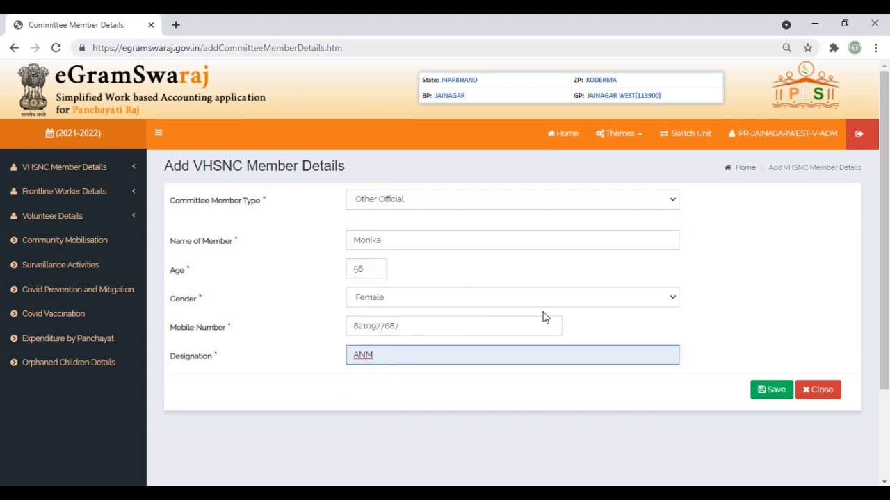
left_click(764, 401)
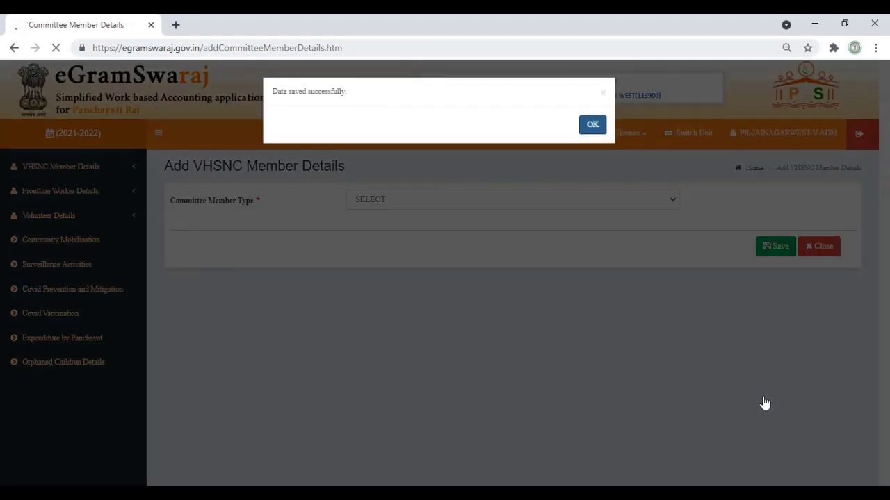
left_click(591, 122)
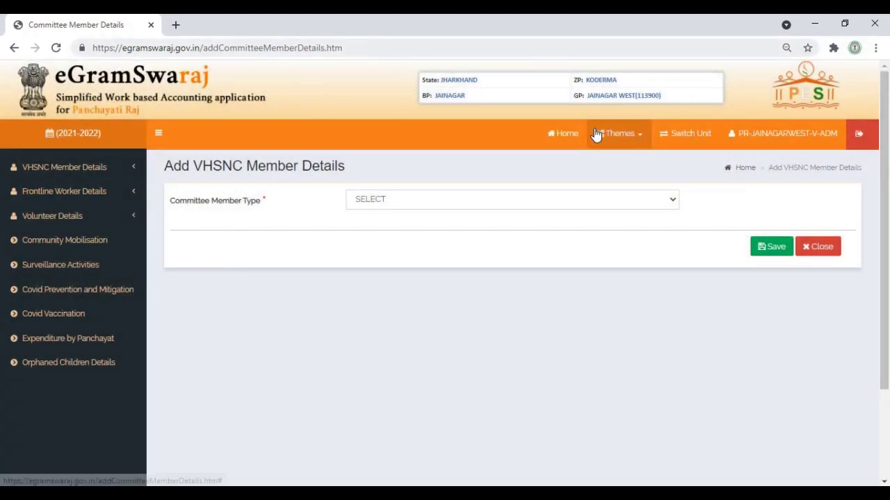
- Retrieve the VHSNC members of type Other Official for management and open the newly added member's record for editing
left_click(72, 170)
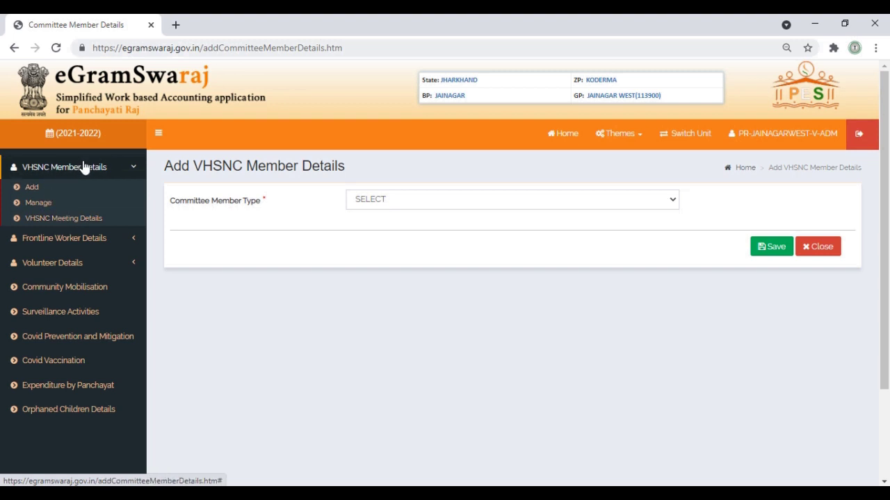
left_click(39, 203)
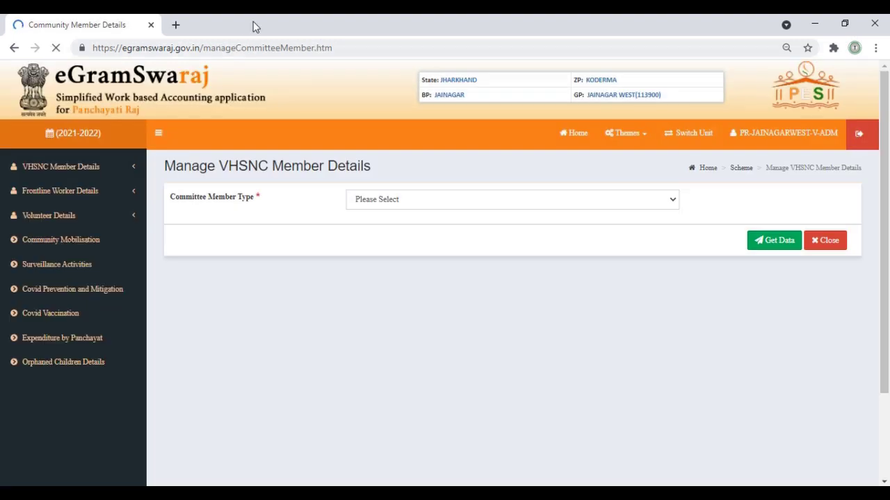
left_click(403, 199)
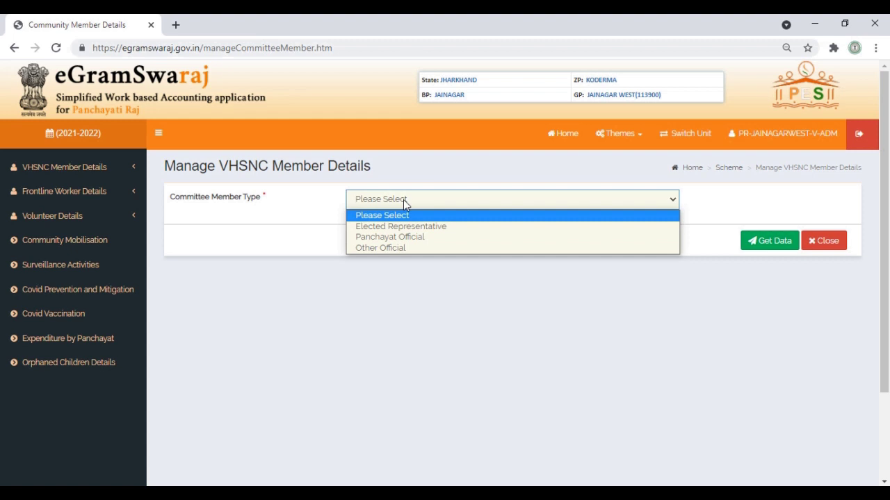
left_click(380, 248)
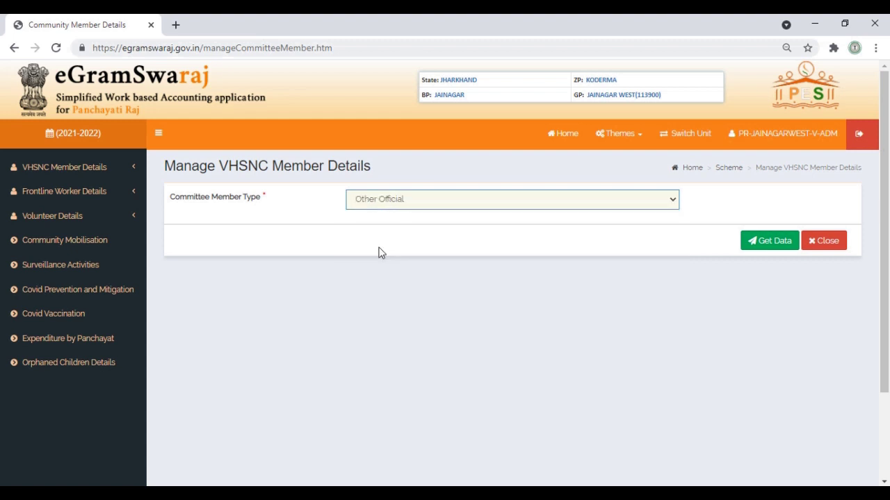
left_click(759, 241)
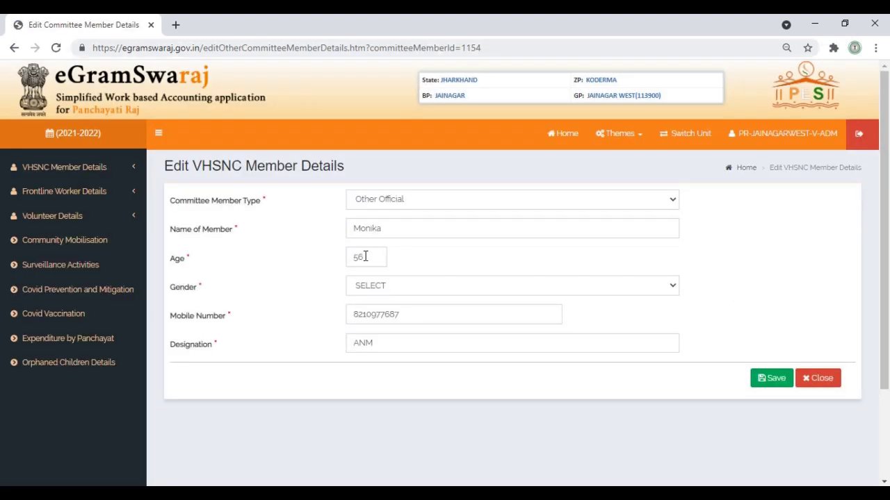
- Set the member's age to 54 and gender to Female, and save the updated VHSNC record
left_click(367, 258)
key("BackSpace")
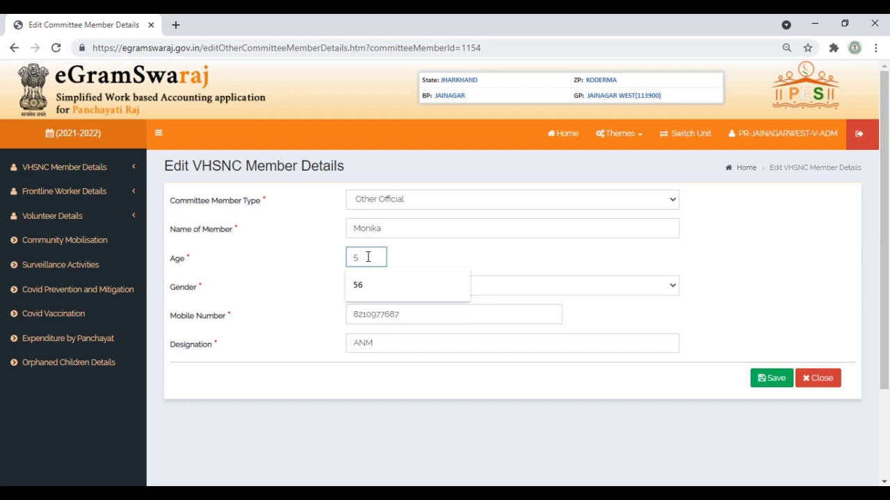
type("4")
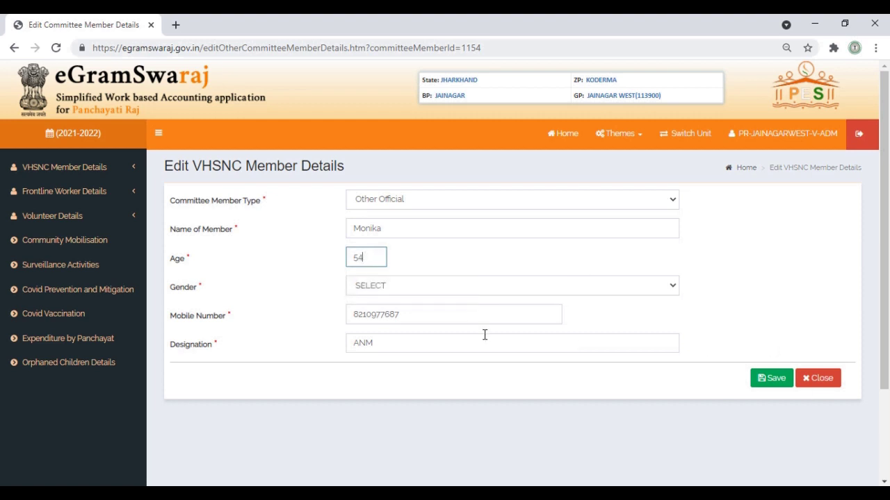
left_click(472, 289)
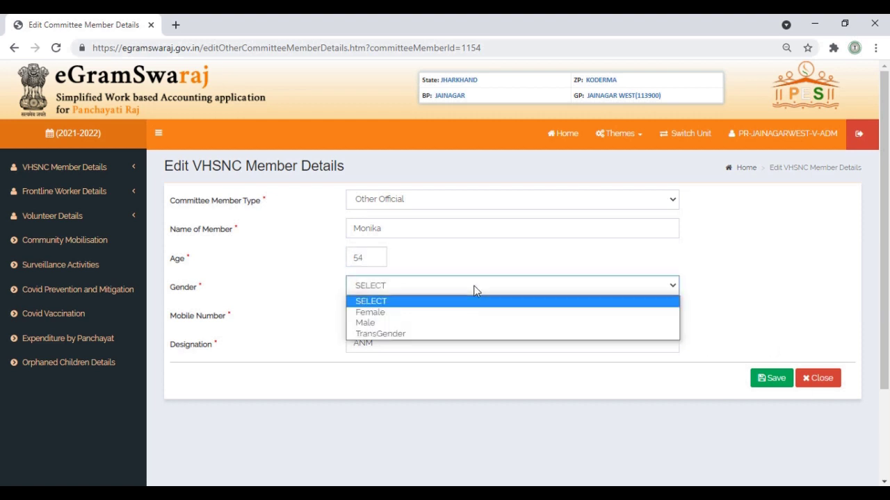
left_click(408, 314)
left_click(773, 378)
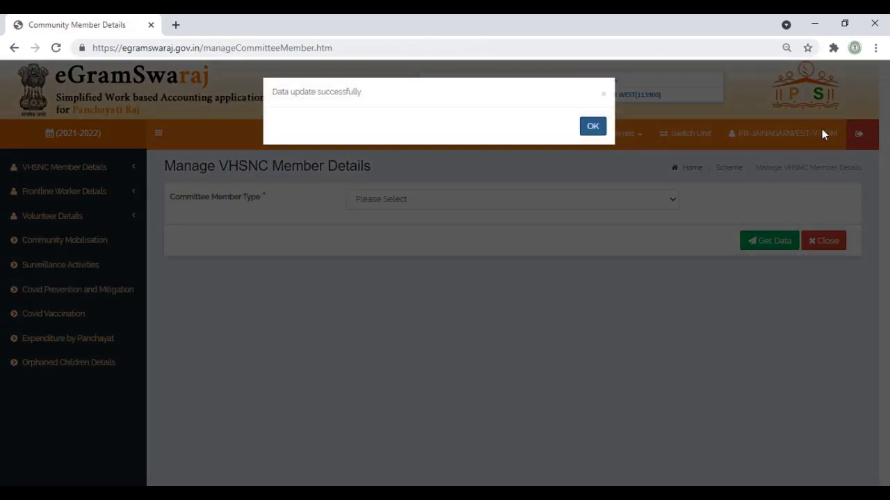
left_click(591, 126)
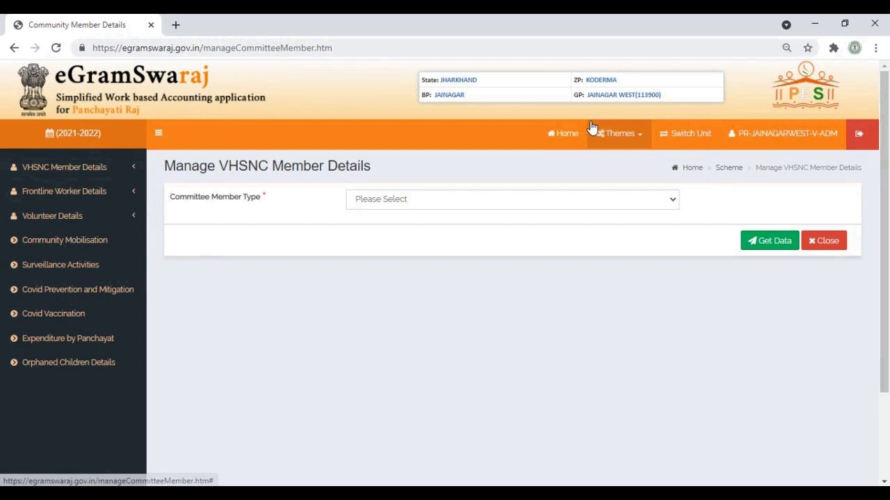
- Open the VHSNC meeting details for the date 1-6-2021 and enter 12 as the total number of meetings held
left_click(83, 172)
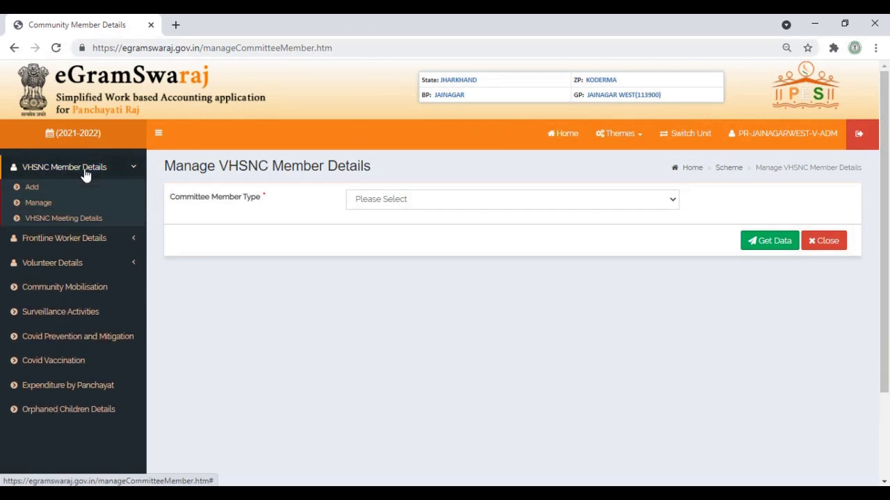
left_click(74, 224)
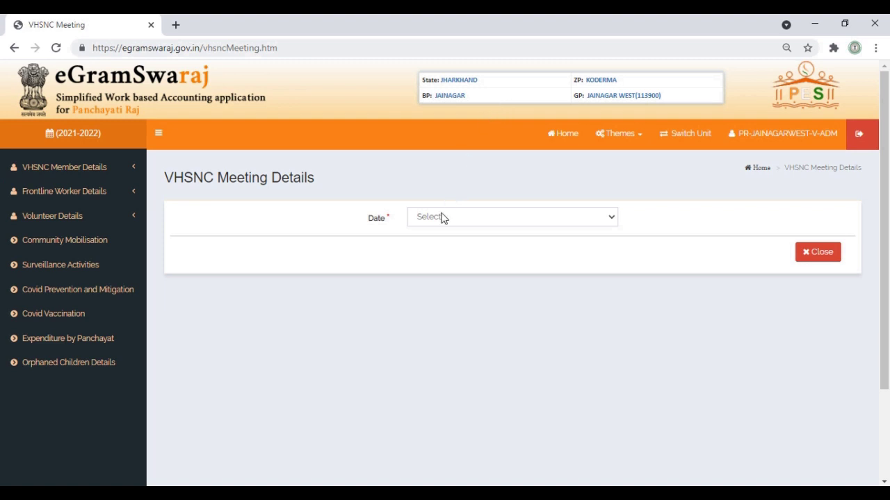
left_click(441, 217)
left_click(439, 244)
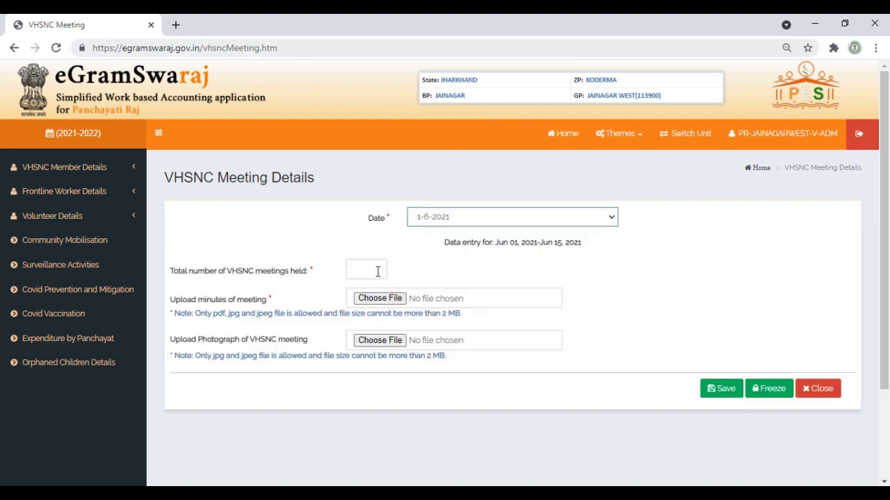
left_click(378, 271)
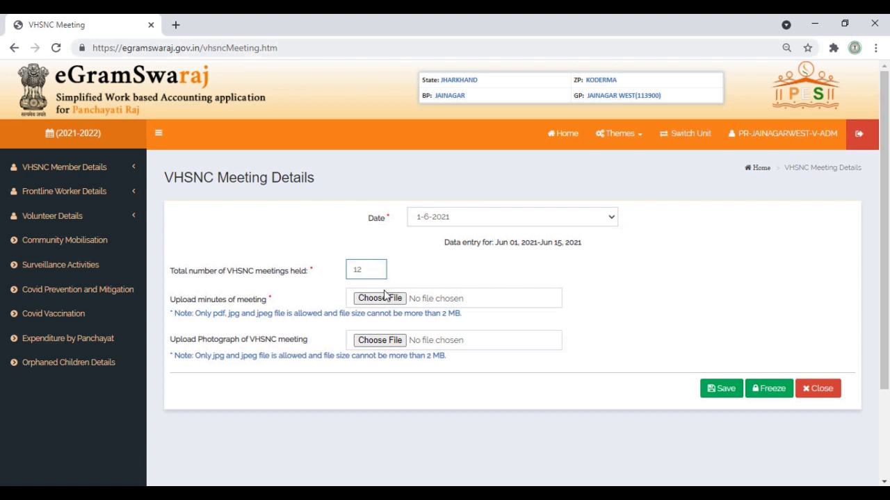
- Open the file selection for the minutes of meeting upload and close it without choosing a file
left_click(384, 297)
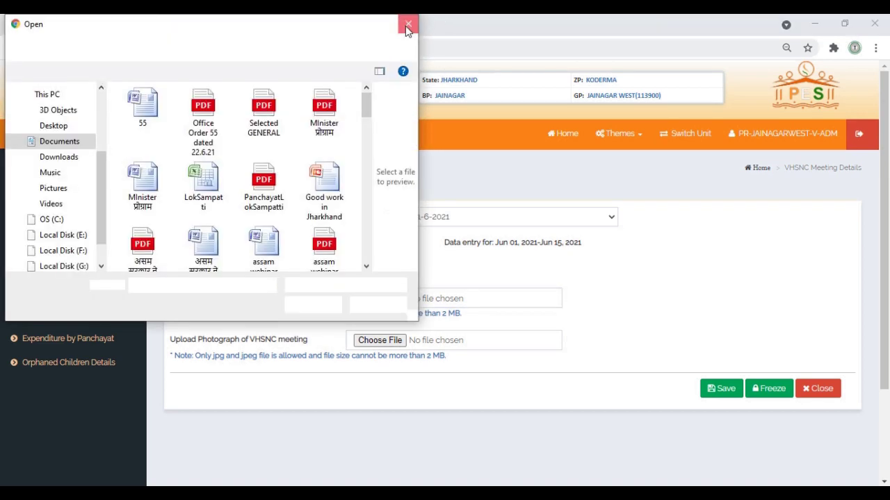
left_click(408, 25)
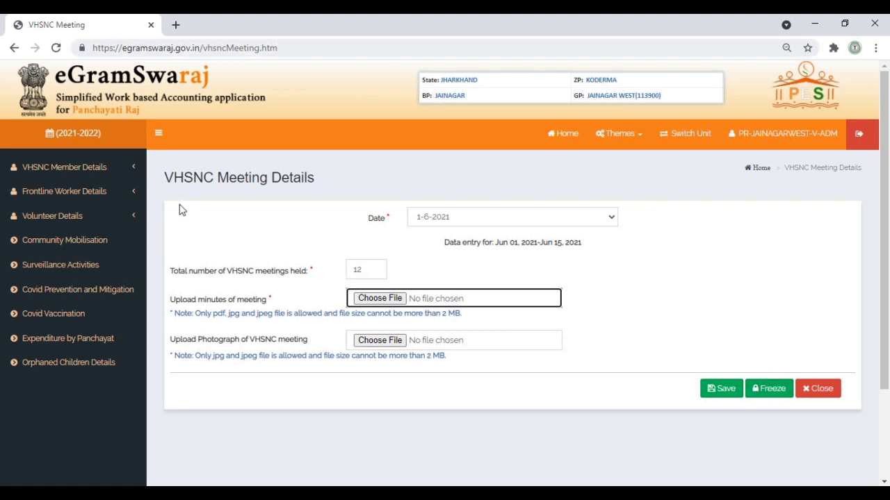
- Open the form for adding a frontline worker and set the organisation to ASHA Worker
left_click(52, 193)
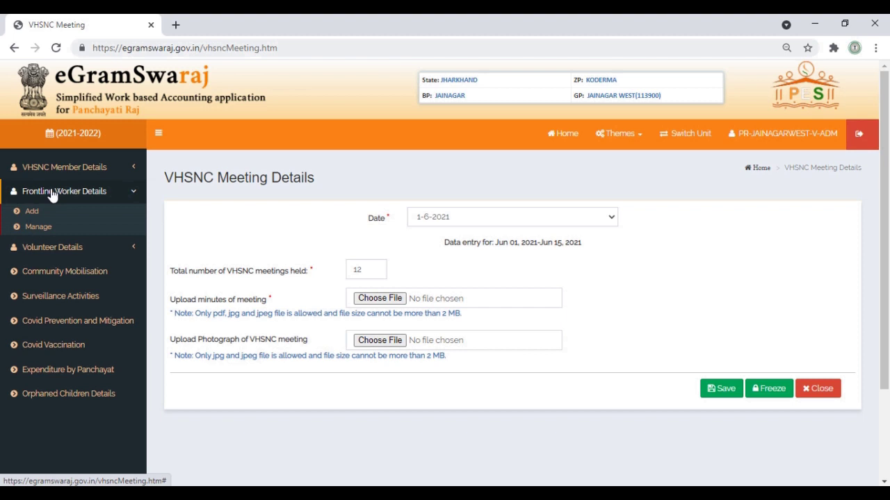
left_click(41, 215)
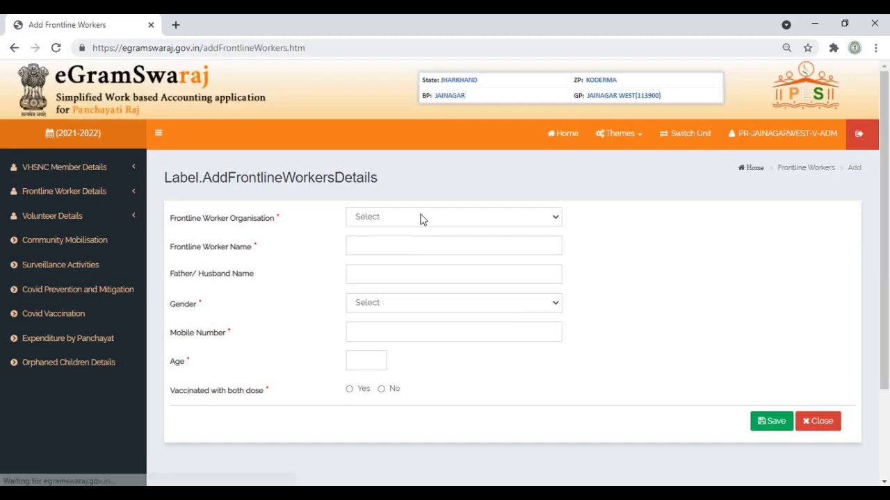
left_click(421, 218)
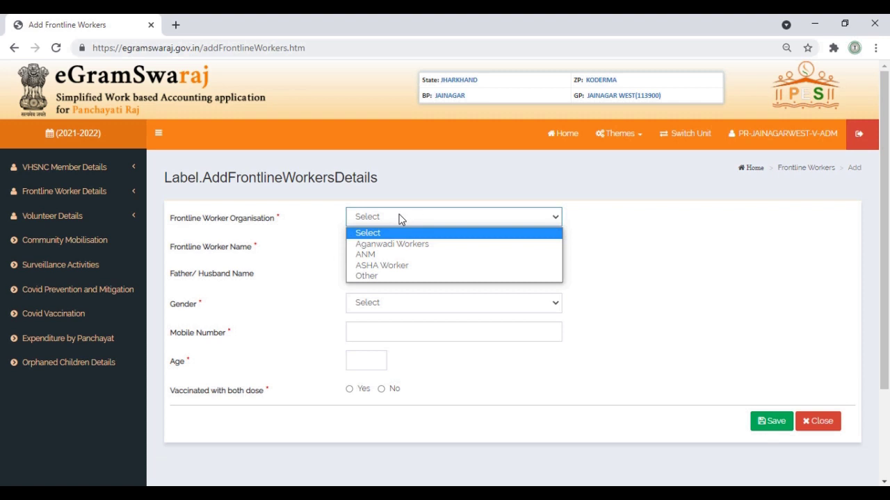
left_click(393, 267)
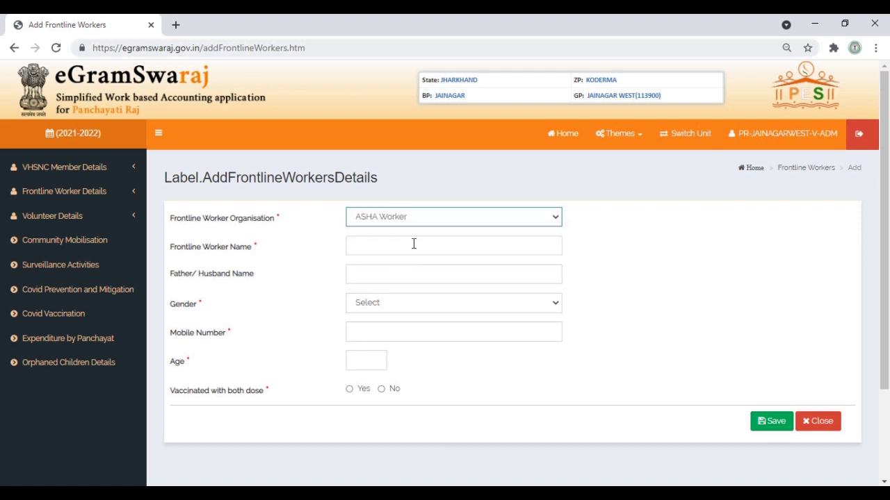
- Go through the worker name, gender, mobile number and age fields of the frontline worker form without filling them in
left_click(414, 244)
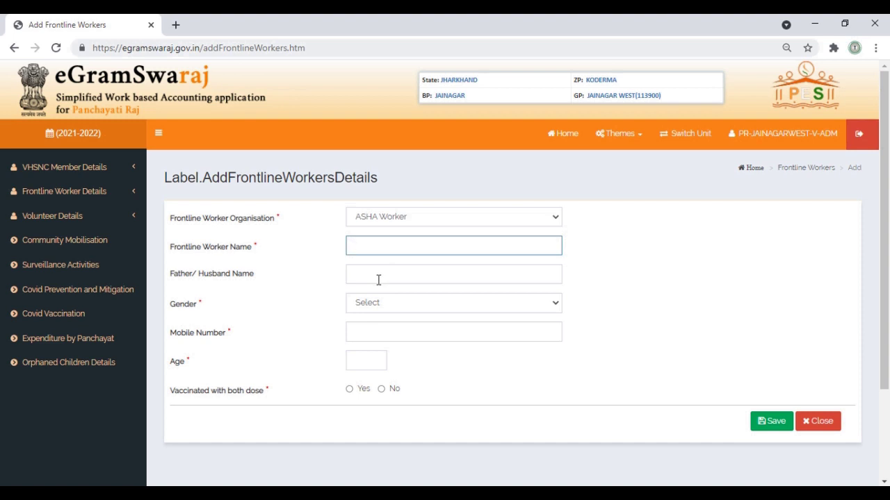
left_click(373, 308)
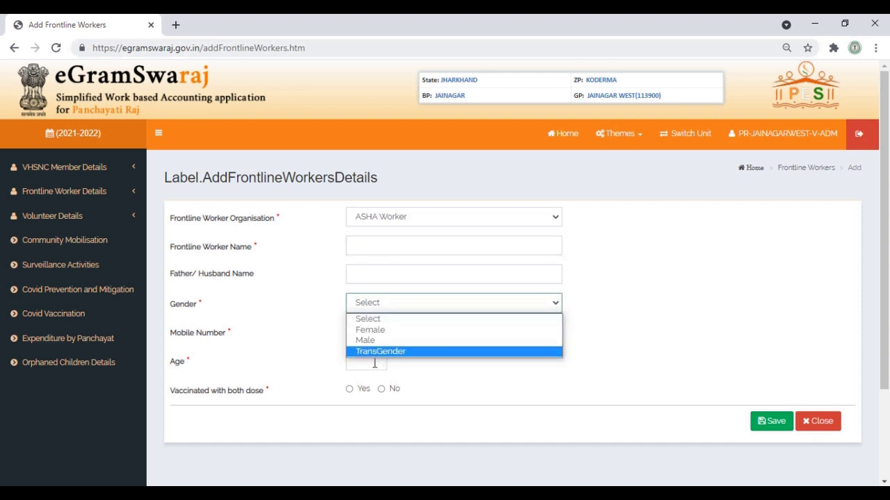
left_click(332, 344)
left_click(385, 330)
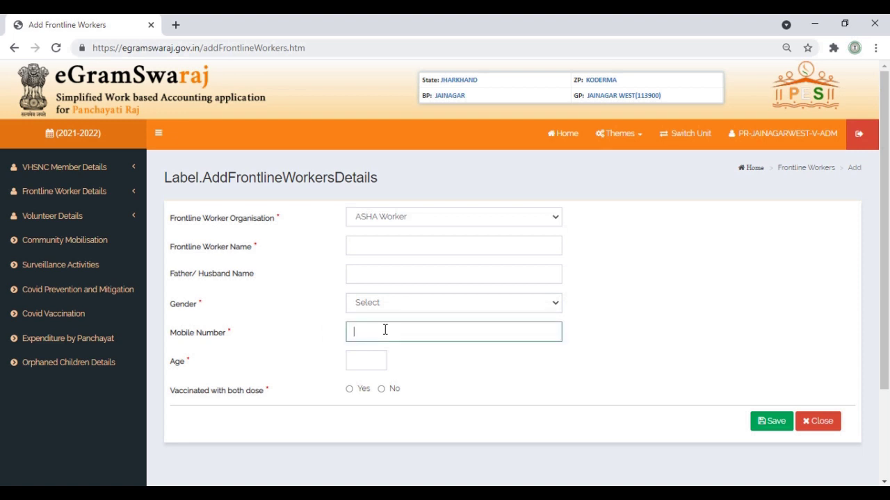
left_click(373, 360)
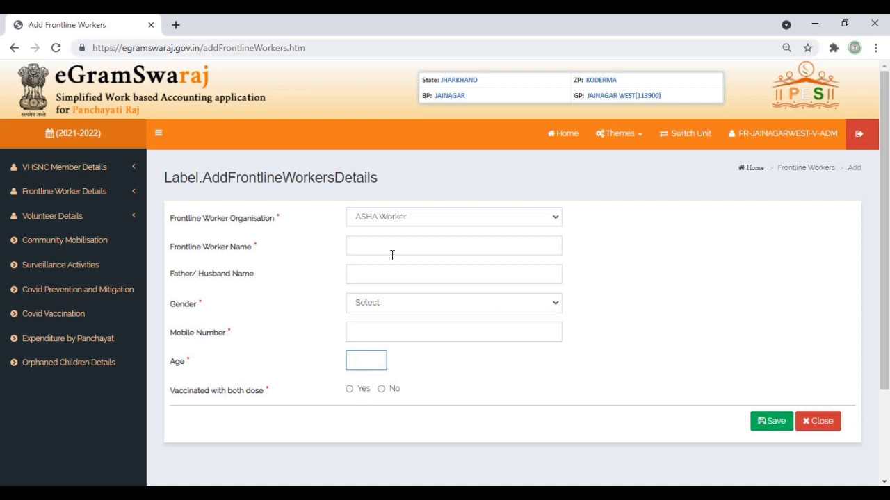
- Open the form for adding a volunteer and set the volunteer organisation to NSS
left_click(81, 189)
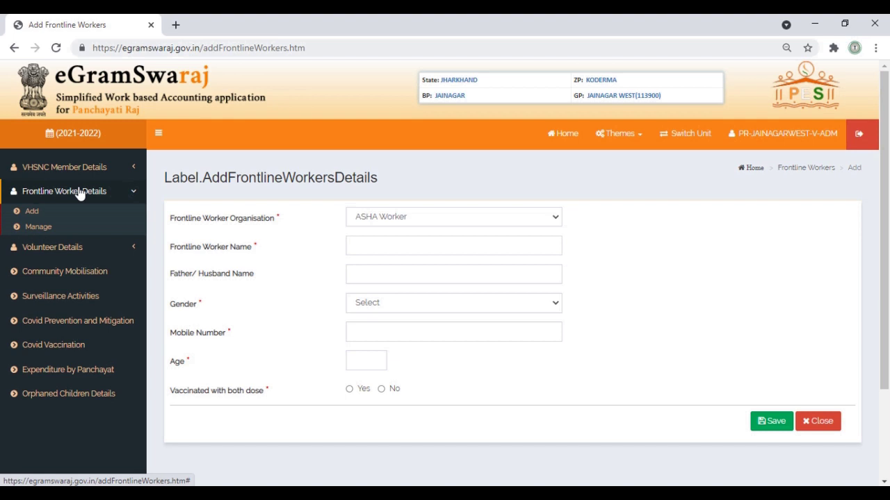
left_click(55, 248)
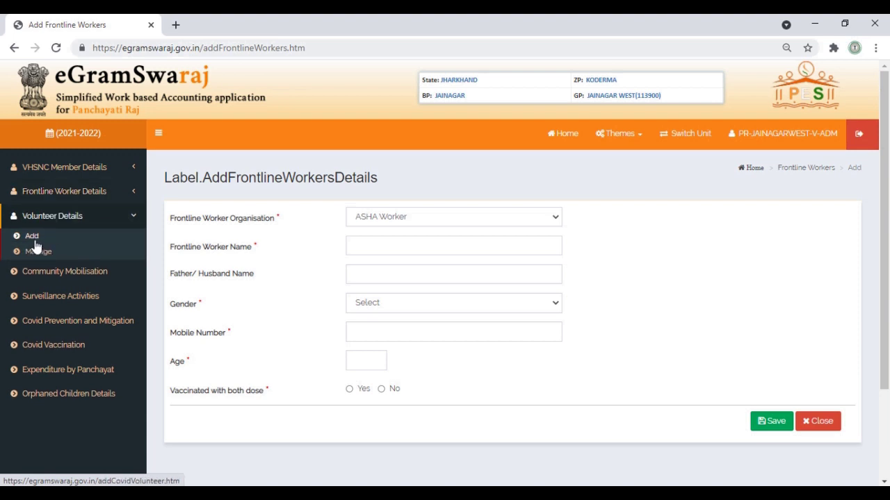
left_click(35, 242)
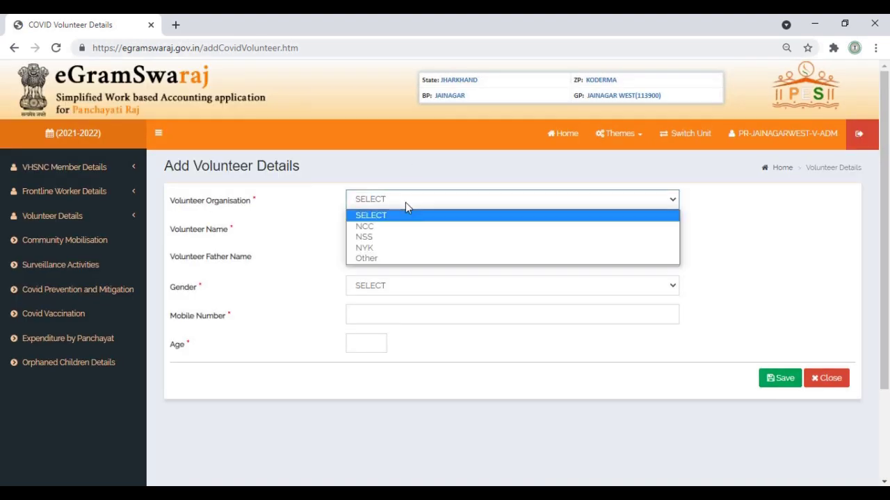
left_click(363, 237)
left_click(364, 233)
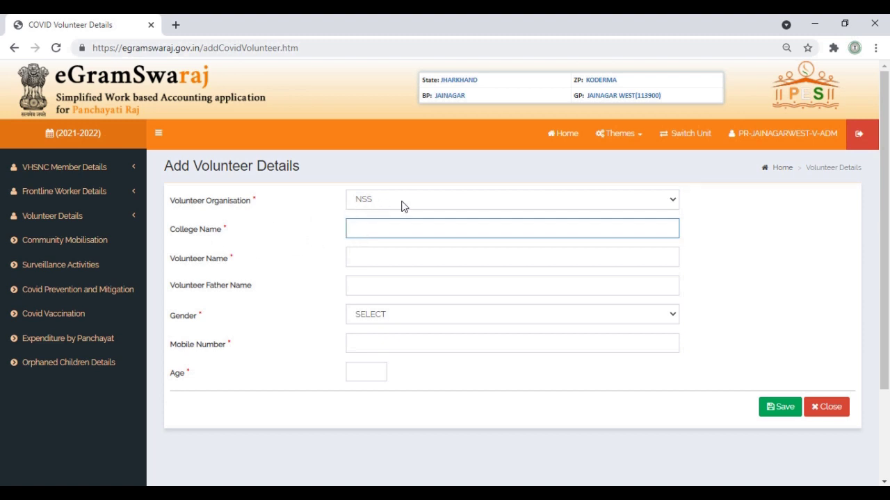
- Set the volunteer's gender to Male and go through the name, father's name, mobile number and age fields, leaving them blank
left_click(368, 255)
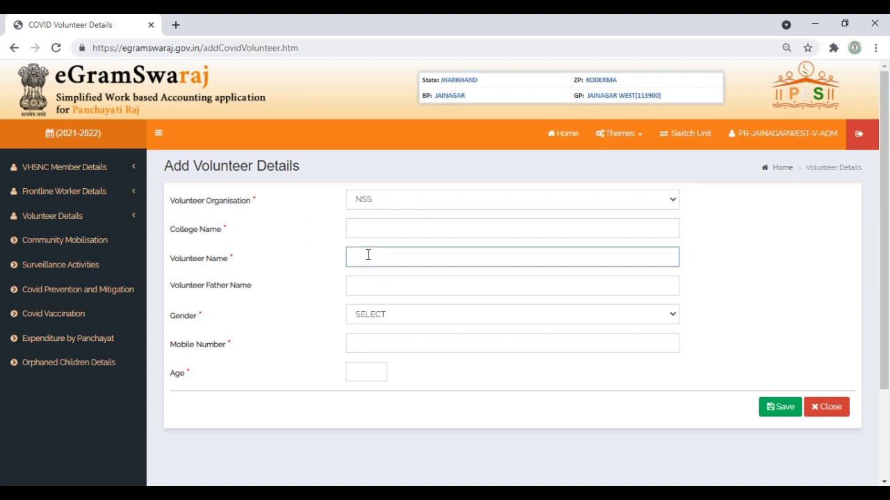
left_click(405, 291)
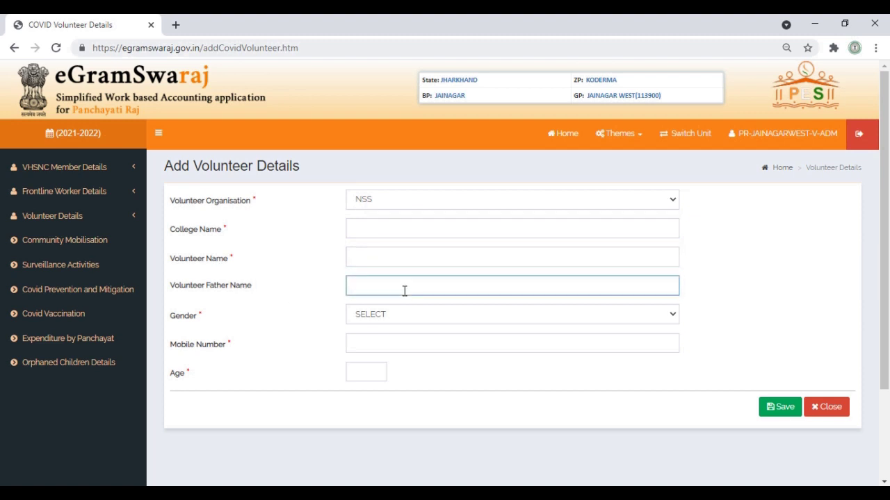
left_click(387, 317)
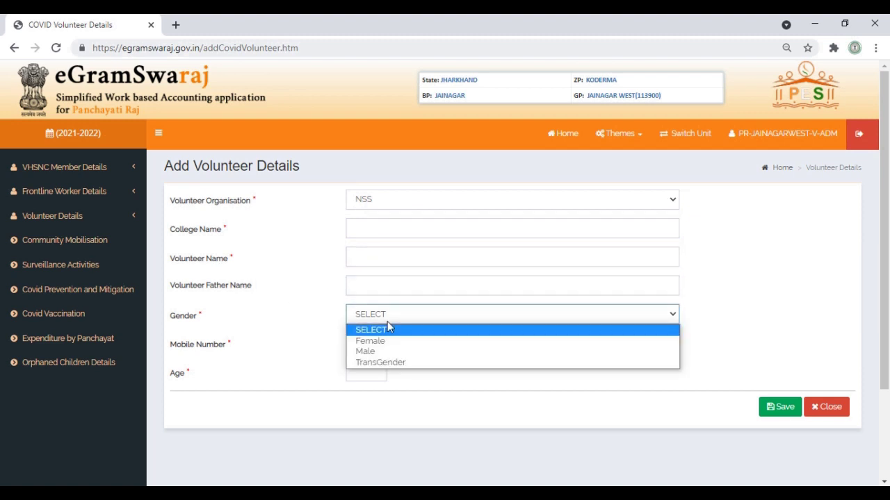
left_click(383, 352)
left_click(363, 347)
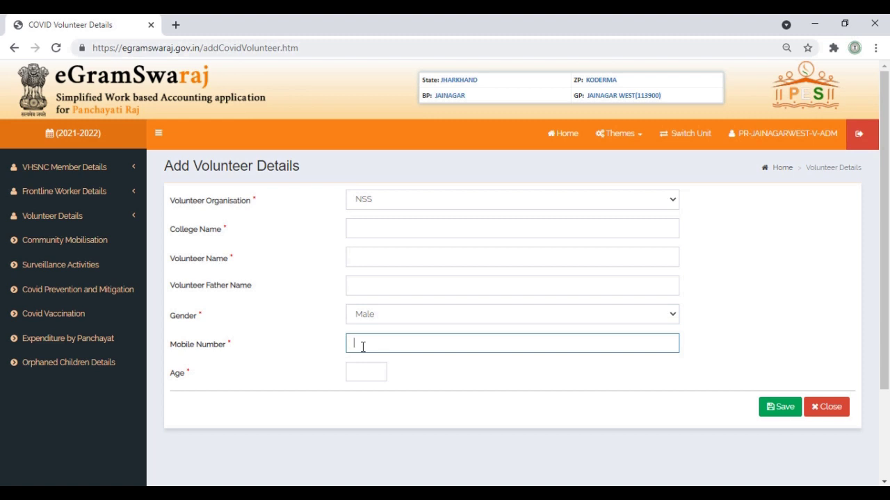
left_click(361, 372)
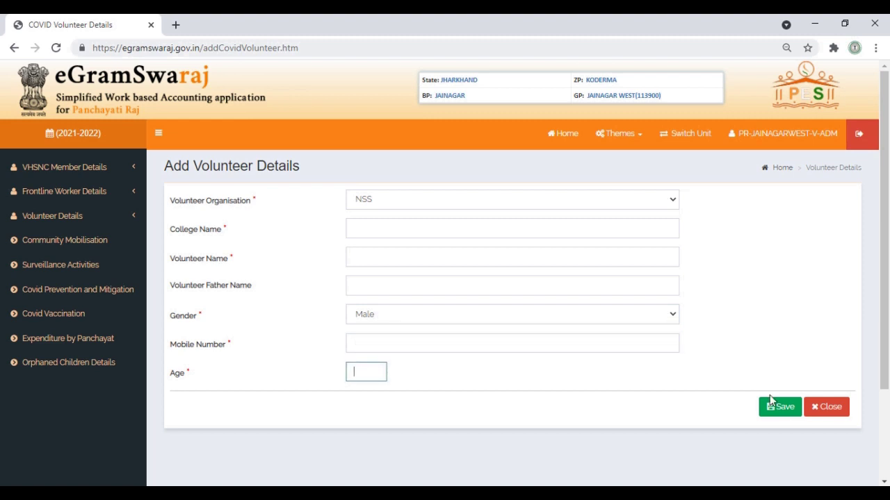
- Open the Community Mobilisation details for 1-6-2021, examine the preparedness checklist and IEC activity questions, and reload the blank form
left_click(82, 221)
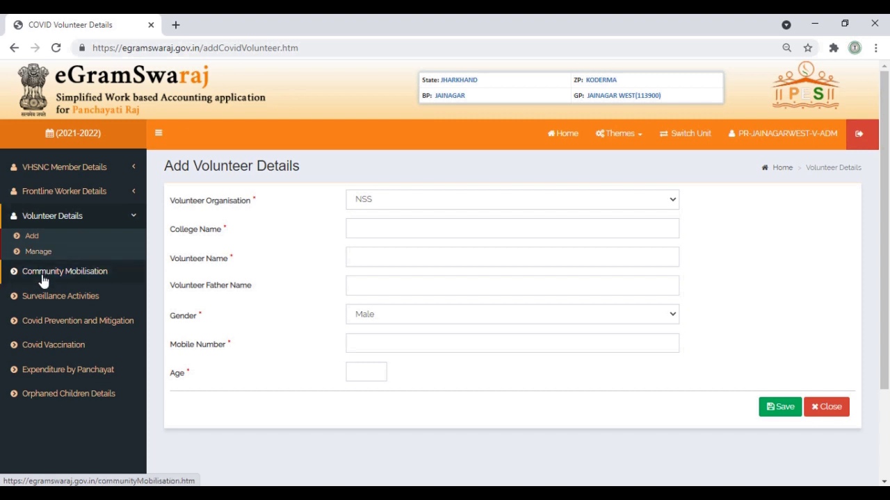
left_click(42, 275)
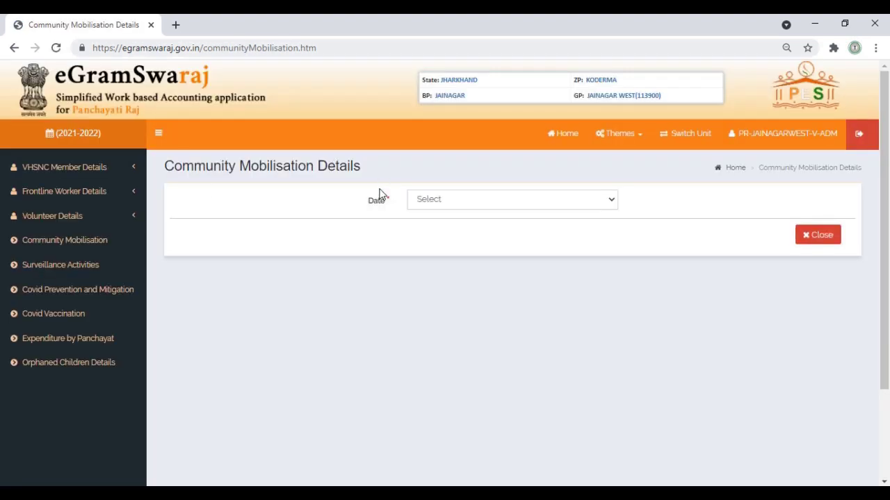
left_click(453, 201)
left_click(453, 228)
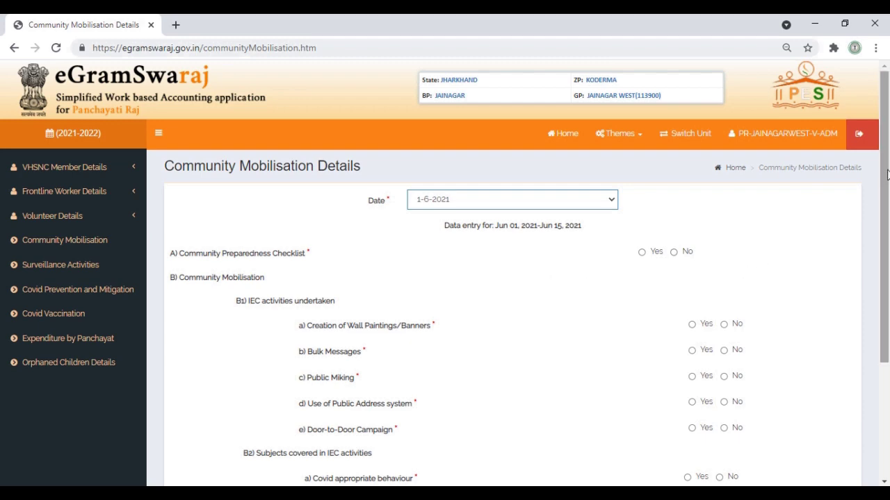
left_click_drag(887, 174, 888, 137)
scroll(887, 202, "down", 3)
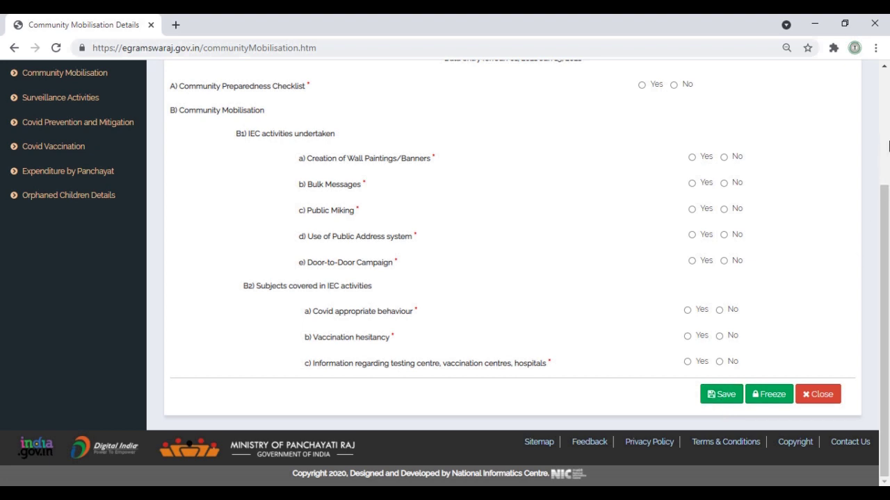
scroll(888, 118, "up", 3)
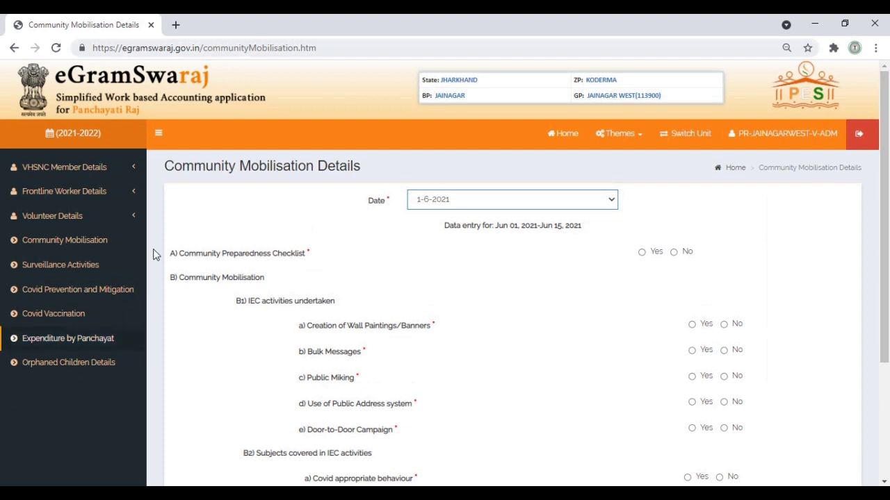
left_click(63, 243)
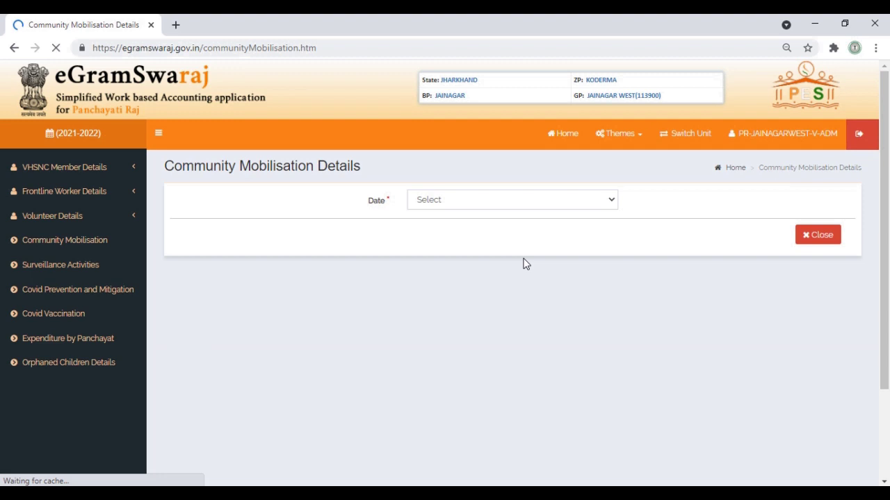
- Open the Surveillance Activities form for 1-6-2021 and examine questions C1 to C5, including the seasonal migrant and inward worker counts
left_click(77, 268)
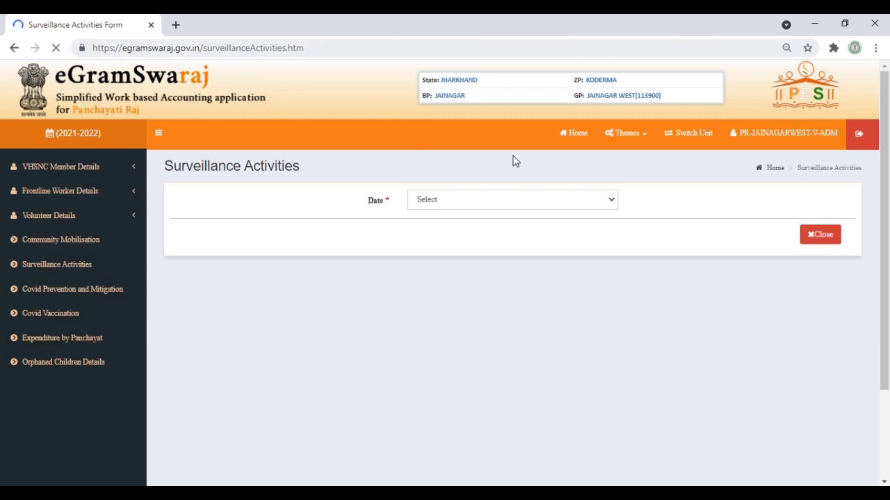
left_click(444, 199)
left_click(433, 227)
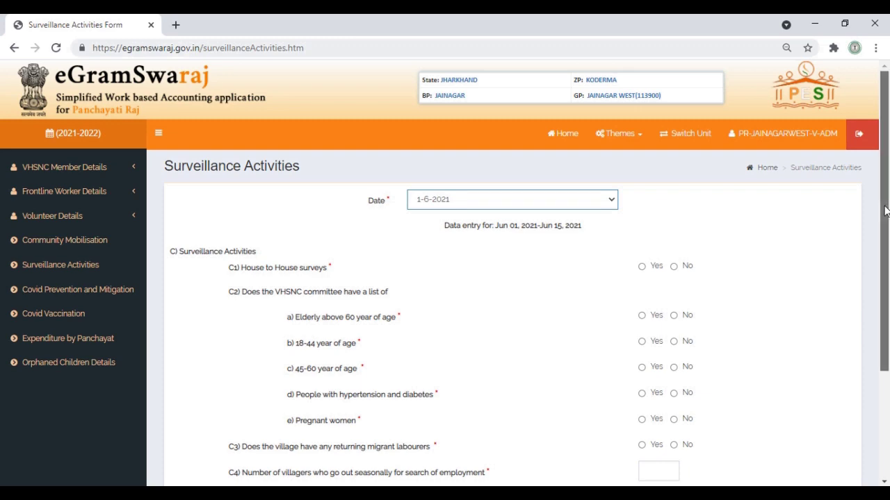
left_click_drag(885, 211, 886, 279)
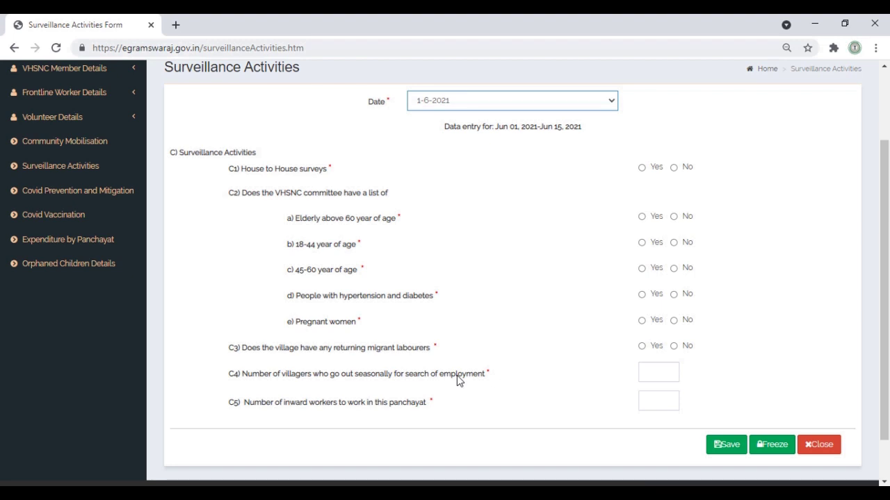
left_click(668, 374)
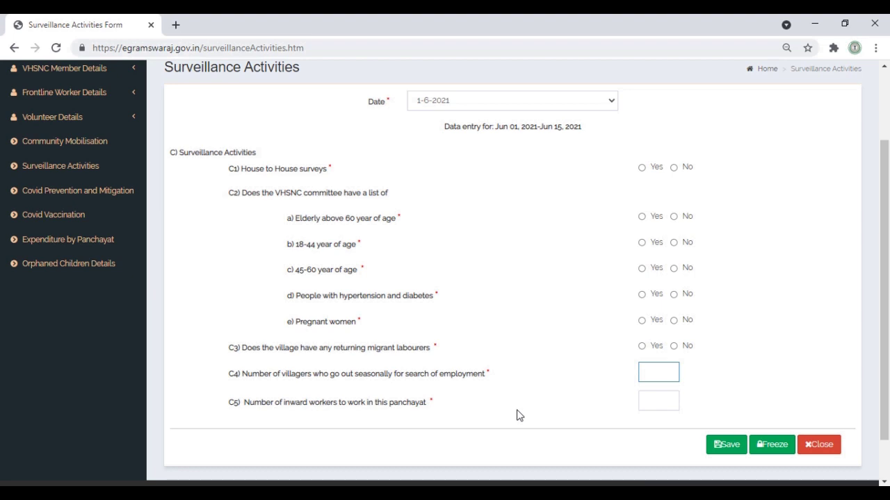
left_click(660, 399)
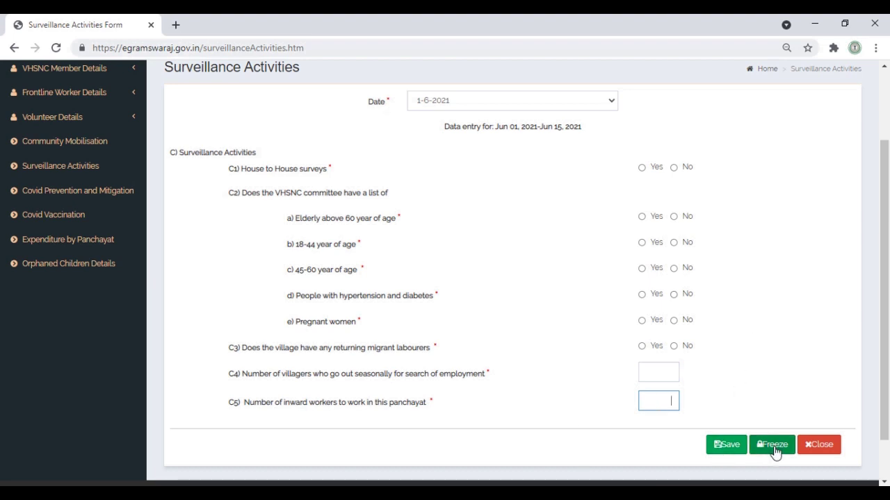
left_click_drag(887, 430, 888, 360)
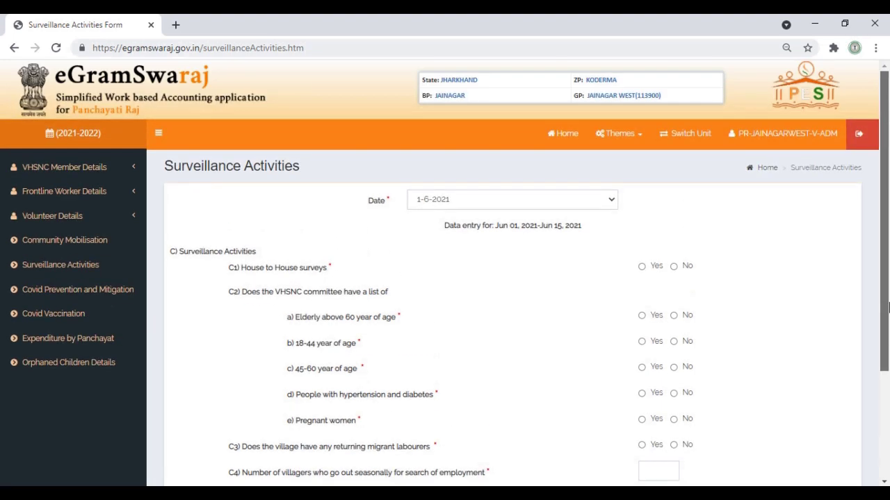
- Open the Covid Prevention and Mitigation form for 1-6-2021 and answer No for regular sanitisation in public places
left_click(49, 299)
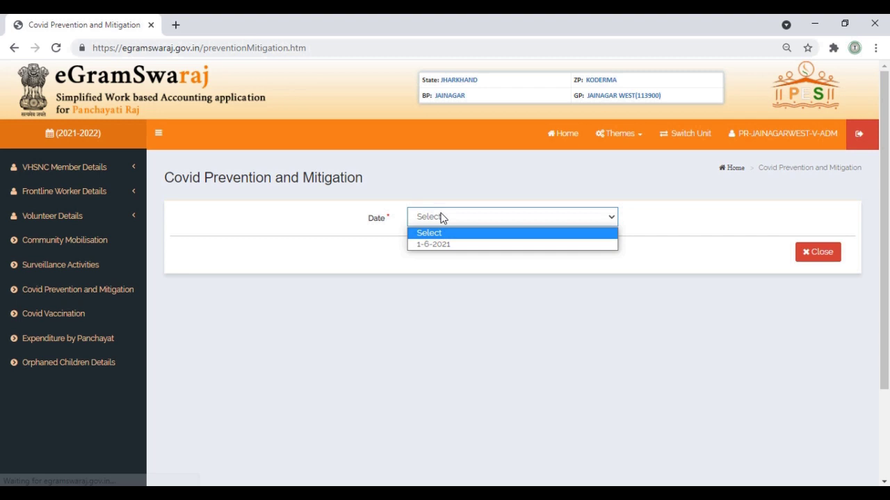
left_click(439, 247)
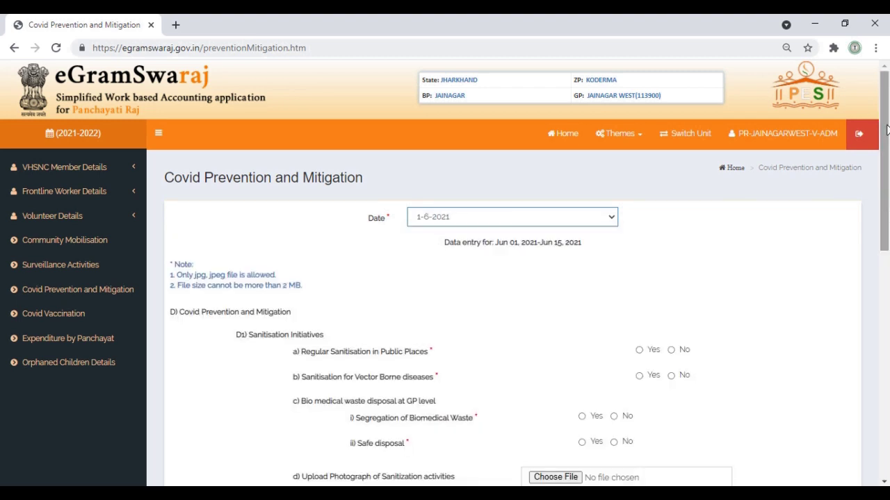
left_click_drag(886, 130, 888, 196)
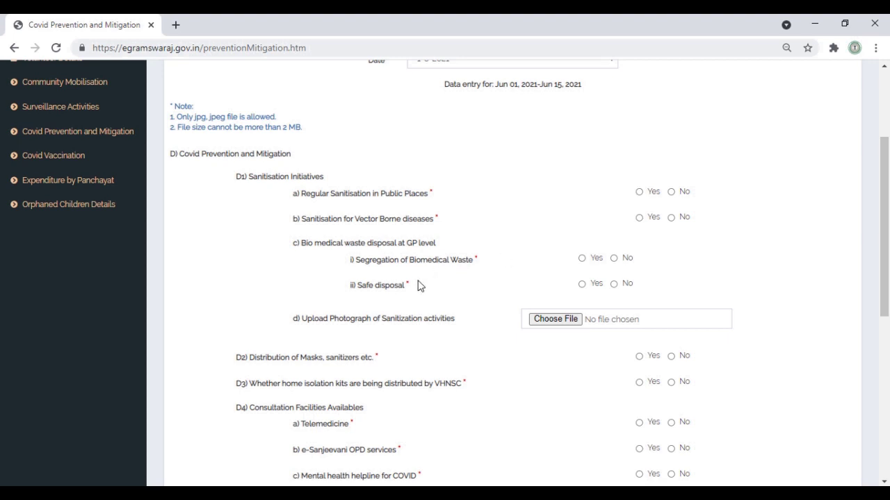
left_click(671, 192)
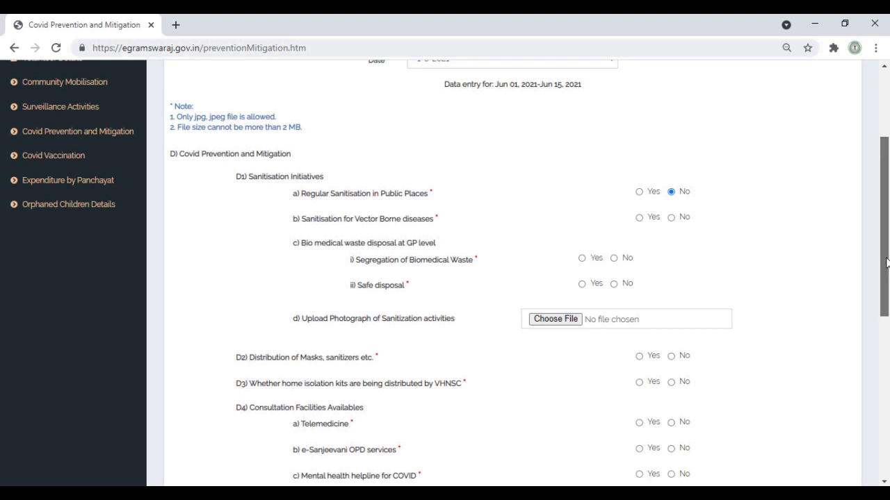
- Examine the remaining prevention and mitigation questions D2 to D9, including the male and female quarantine case counts
left_click_drag(886, 262, 887, 350)
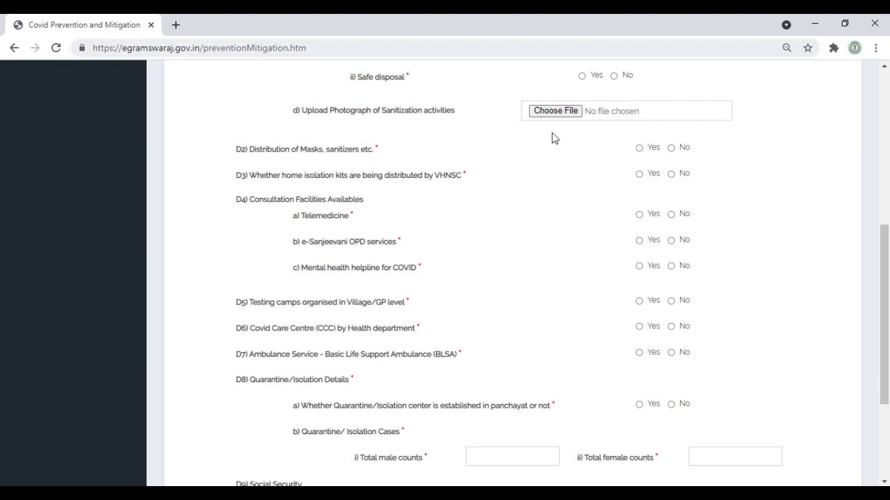
scroll(249, 259, "down", 3)
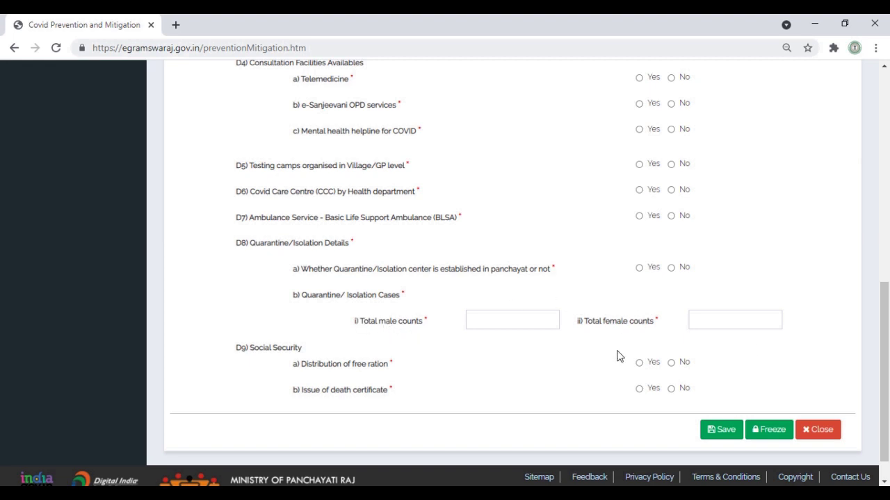
left_click(743, 322)
left_click(540, 321)
left_click(887, 93)
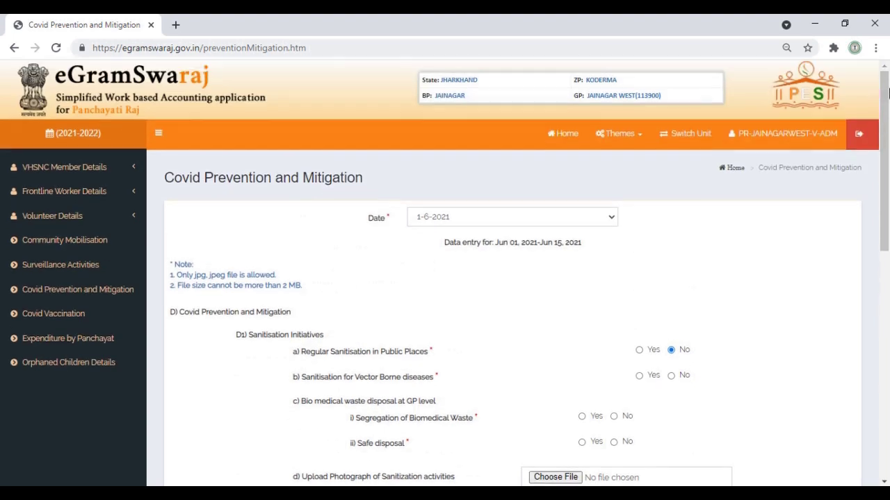
- Open the Covid Vaccination form for 1-6-2021 and answer Yes for a vaccination camp organized in the panchayat
left_click(52, 315)
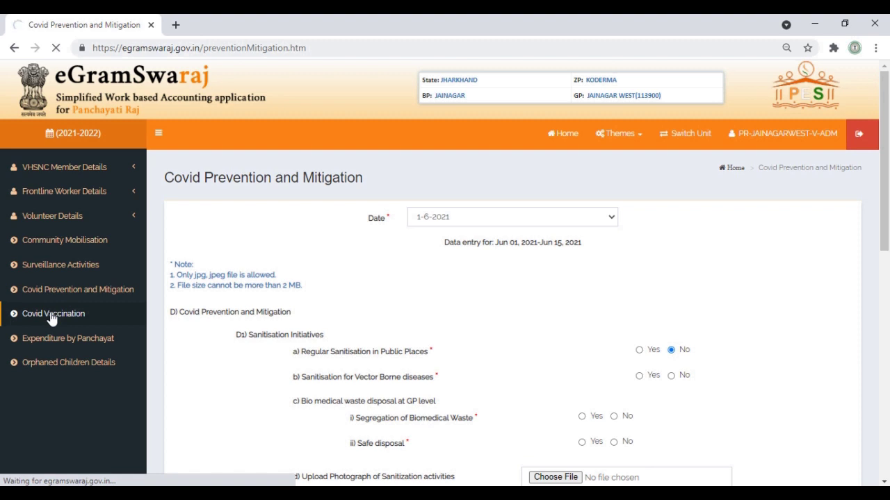
left_click(437, 215)
left_click(433, 244)
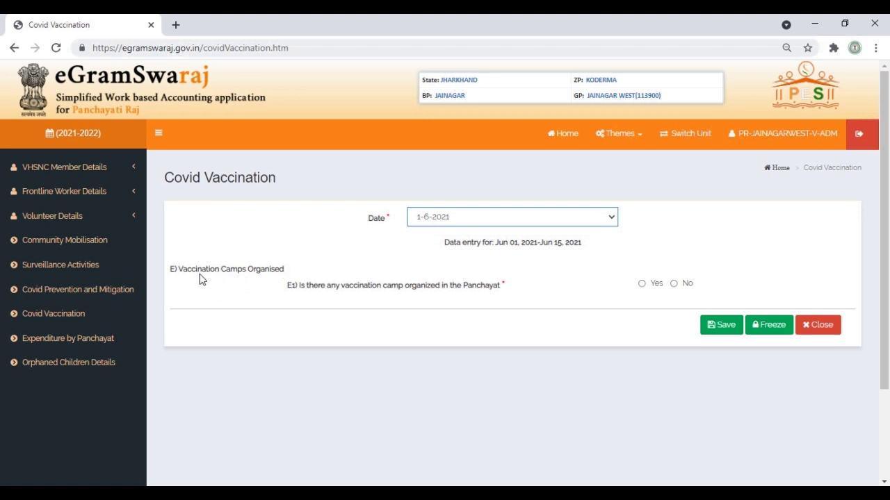
left_click(643, 282)
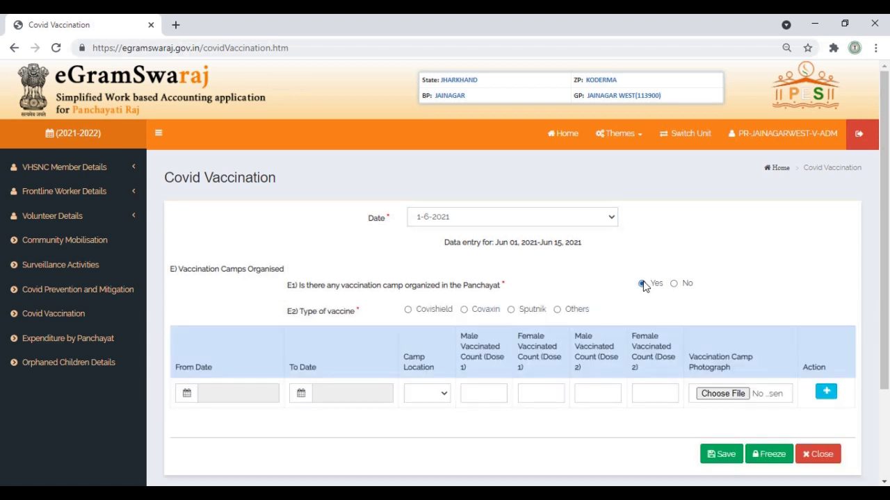
- Go through the vaccination camp row's date, camp location and male and female dose 1 and dose 2 count fields without entering values
left_click(252, 398)
left_click(187, 394)
left_click(444, 394)
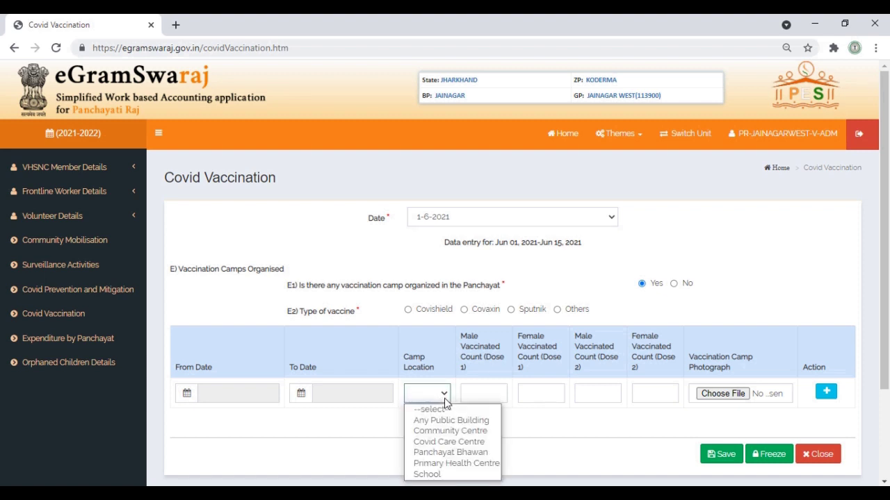
left_click(490, 393)
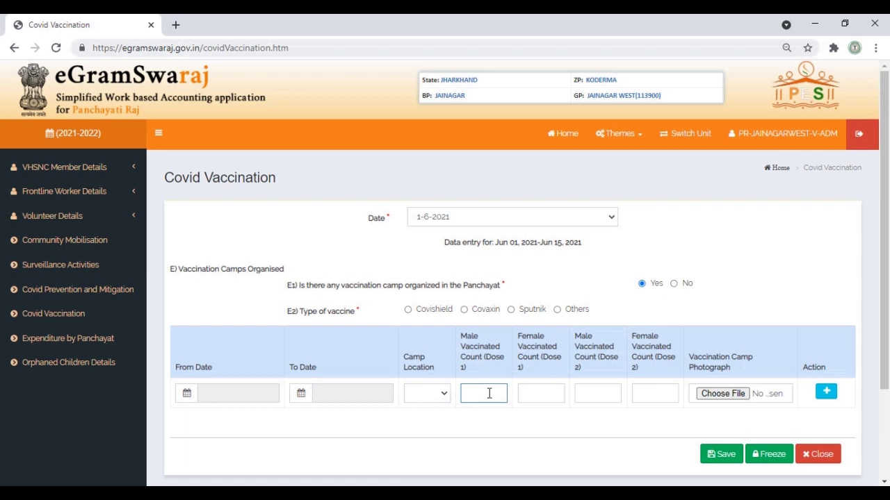
left_click(548, 393)
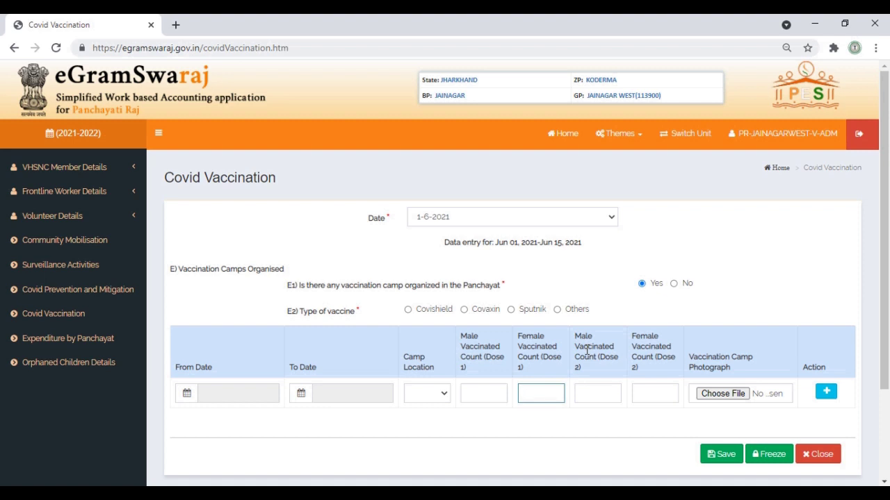
left_click(596, 394)
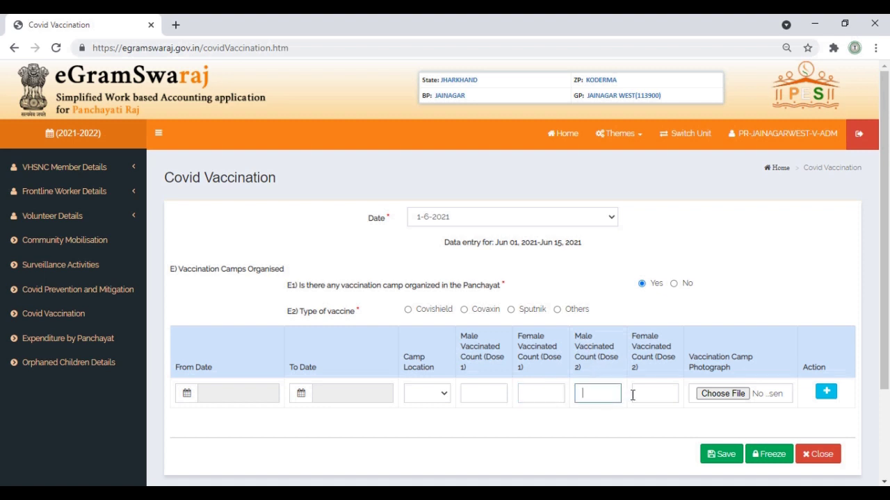
left_click(633, 394)
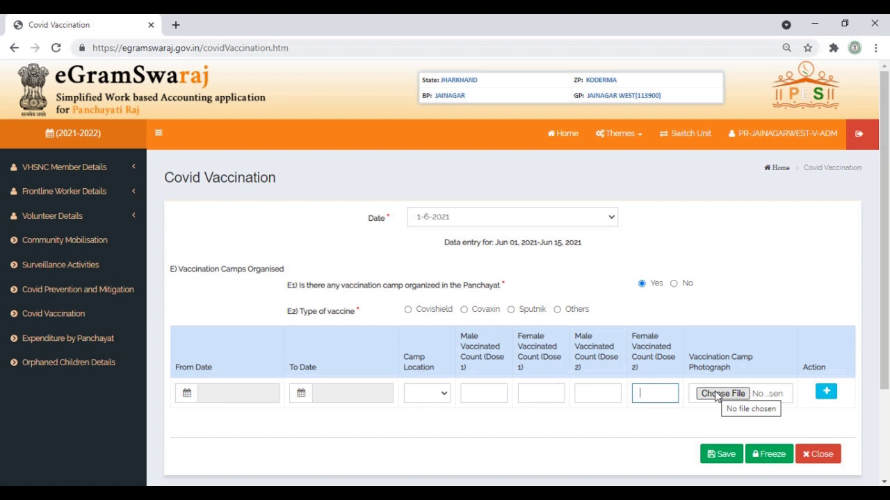
- Set the type of vaccine to Sputnik and add a second row to the vaccination camp table
left_click(410, 311)
left_click(464, 310)
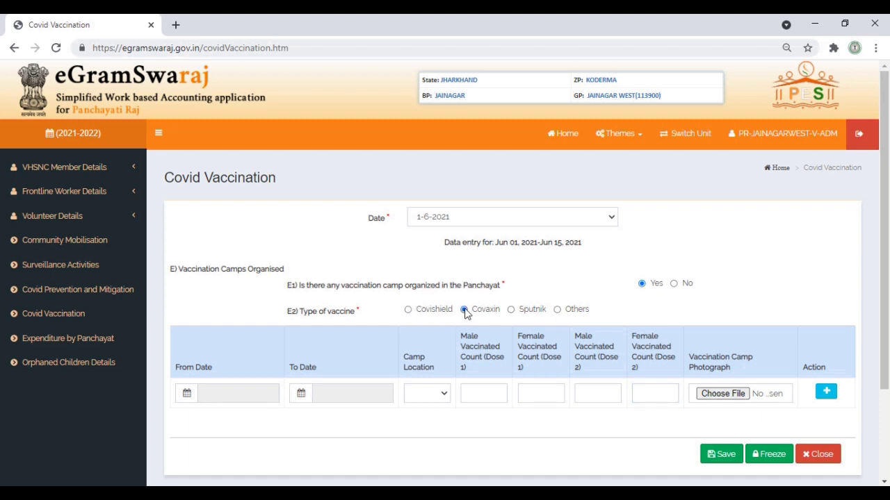
left_click(513, 317)
left_click(826, 393)
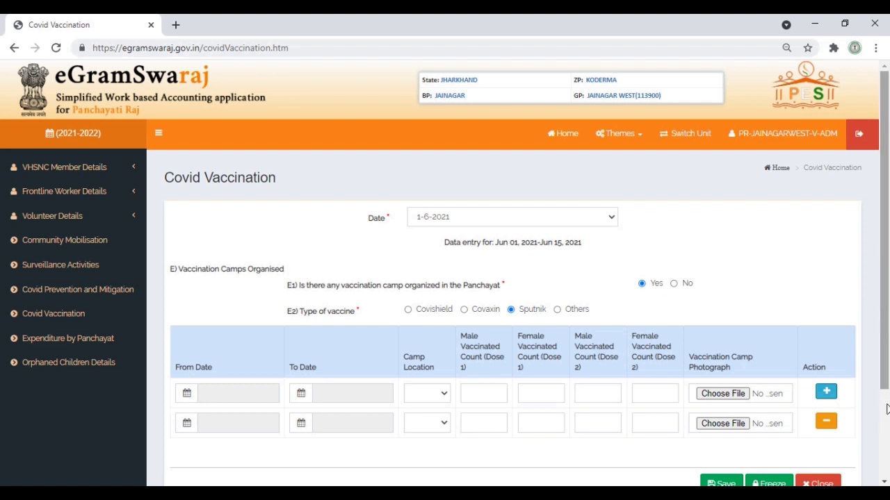
scroll(827, 362, "down", 2)
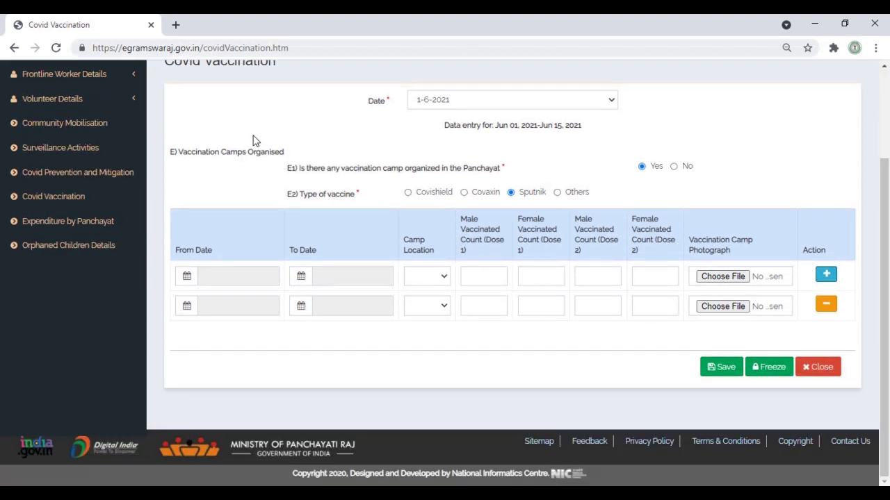
- Open the Expenditure by Panchayat form for 1-6-2021 and answer Yes for XV FC funds utilized
left_click(62, 222)
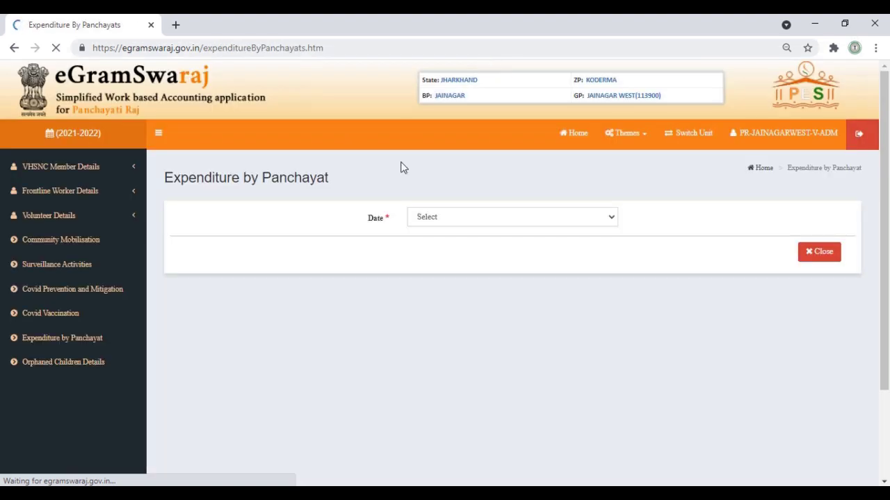
left_click(447, 217)
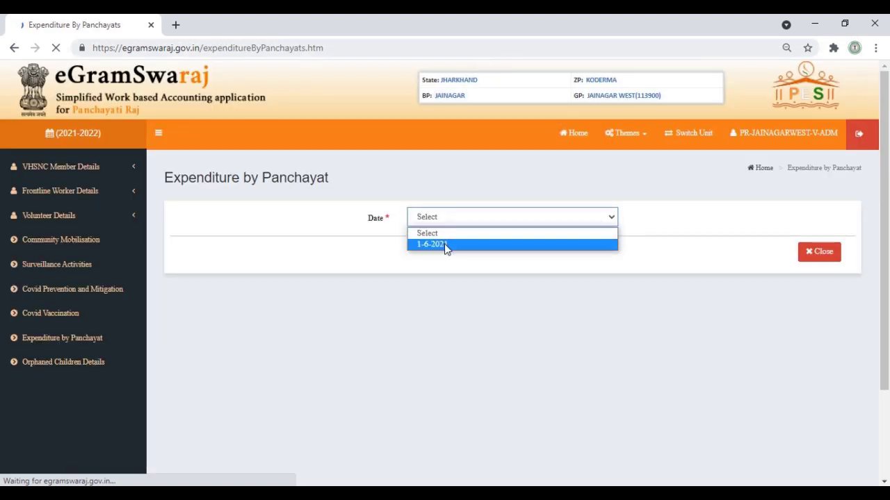
left_click(447, 245)
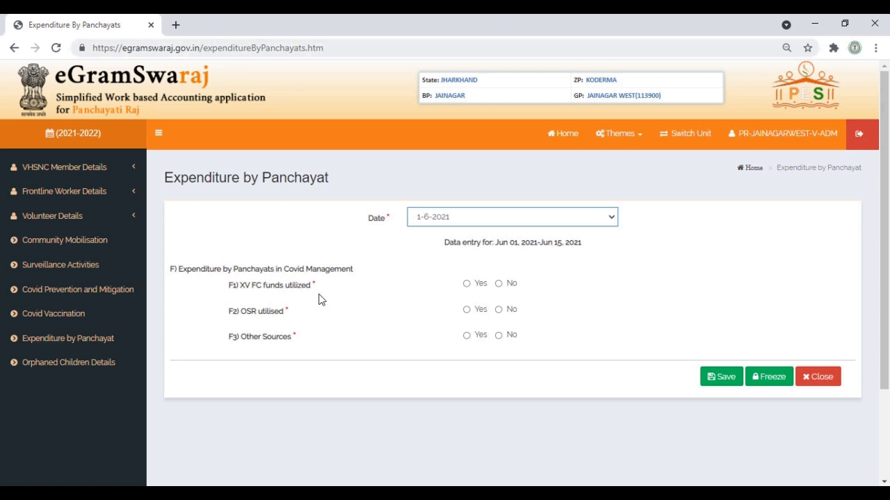
left_click(466, 284)
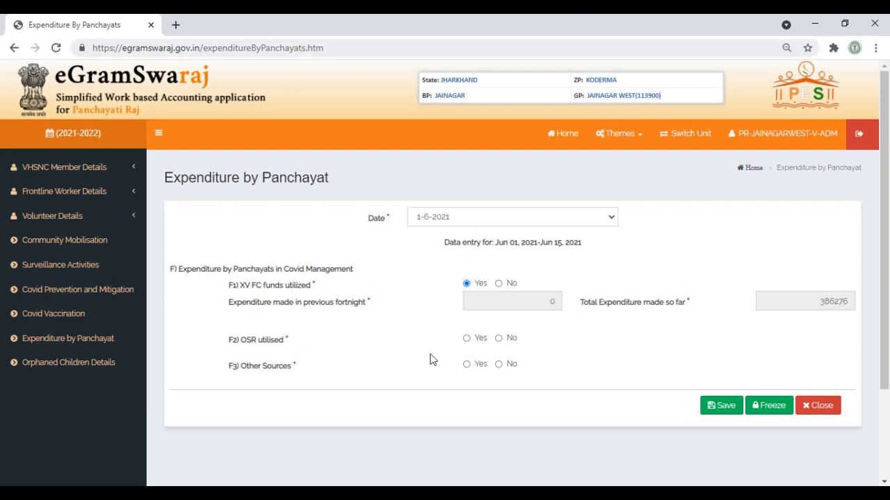
- Answer Yes for OSR utilised and for Other Sources, leaving the previous fortnight's expenditure fields blank
left_click(500, 339)
left_click(467, 339)
left_click(503, 356)
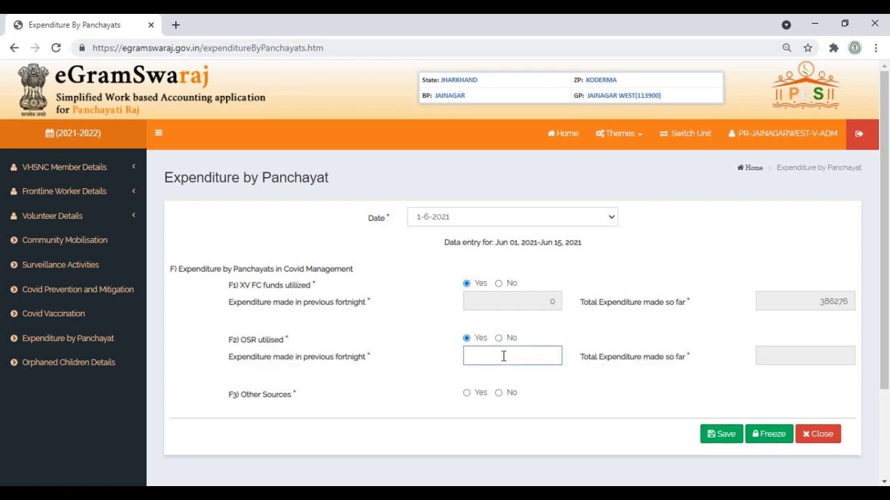
left_click(810, 354)
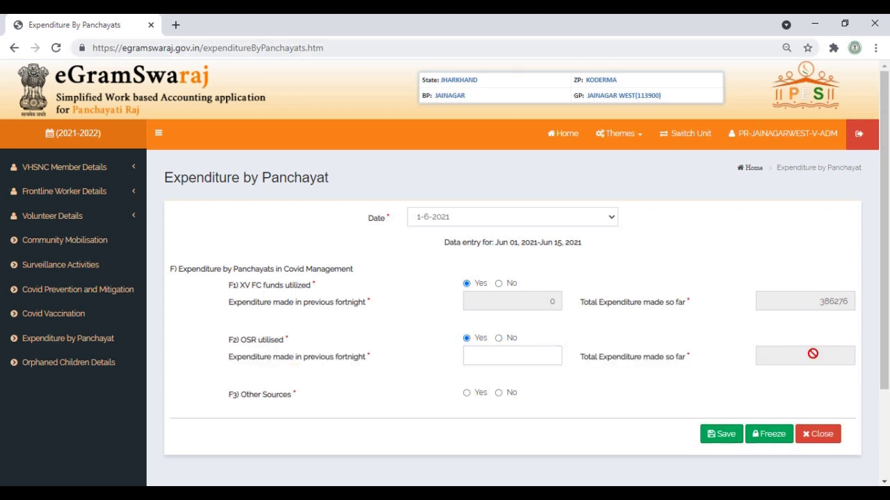
left_click(466, 394)
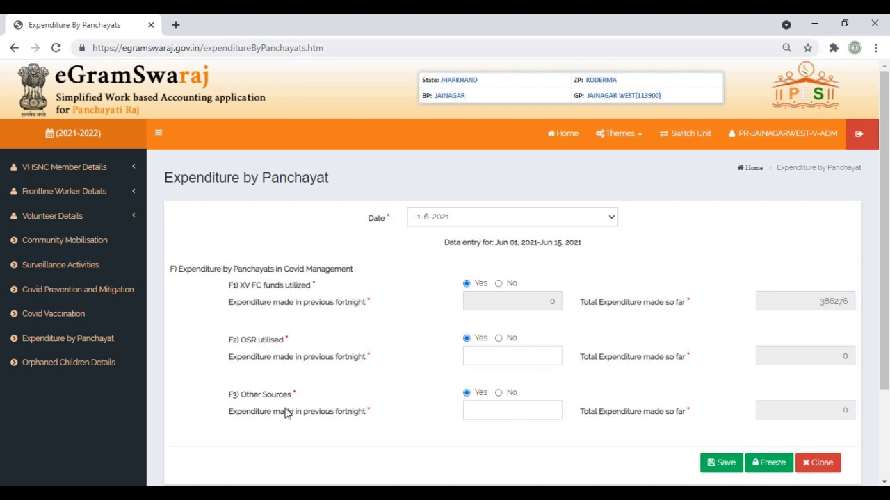
- Open the Orphaned Children Details for 1-6-2021 and answer Yes for sharing info with the child welfare committee
left_click(54, 363)
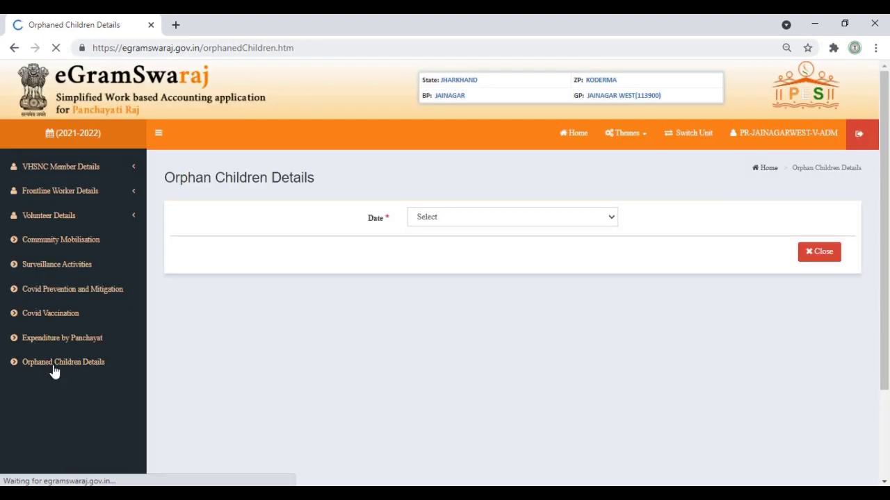
left_click(479, 221)
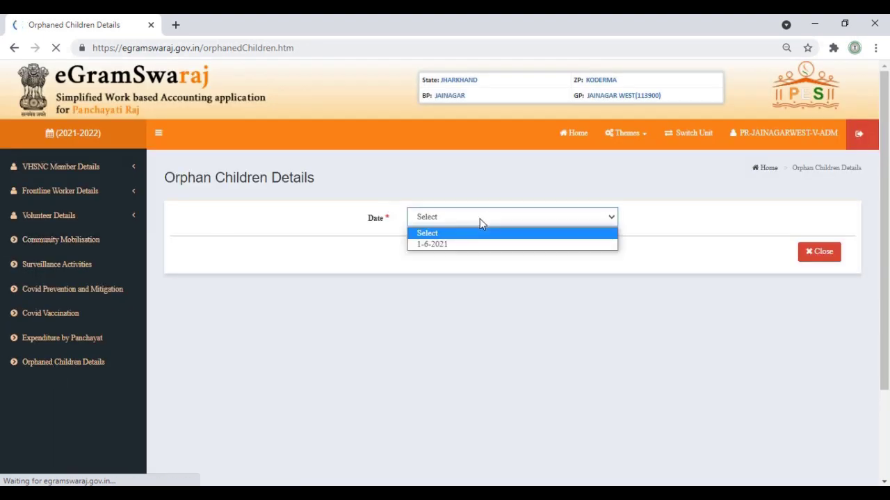
left_click(452, 246)
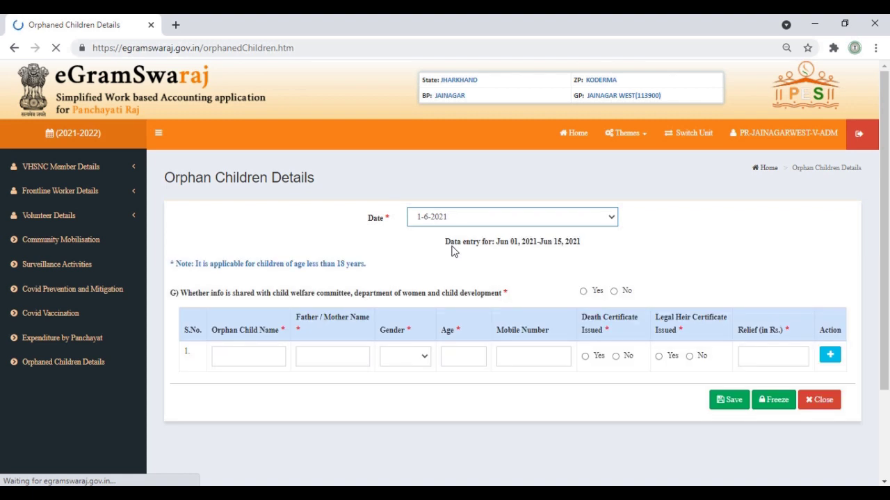
left_click(227, 356)
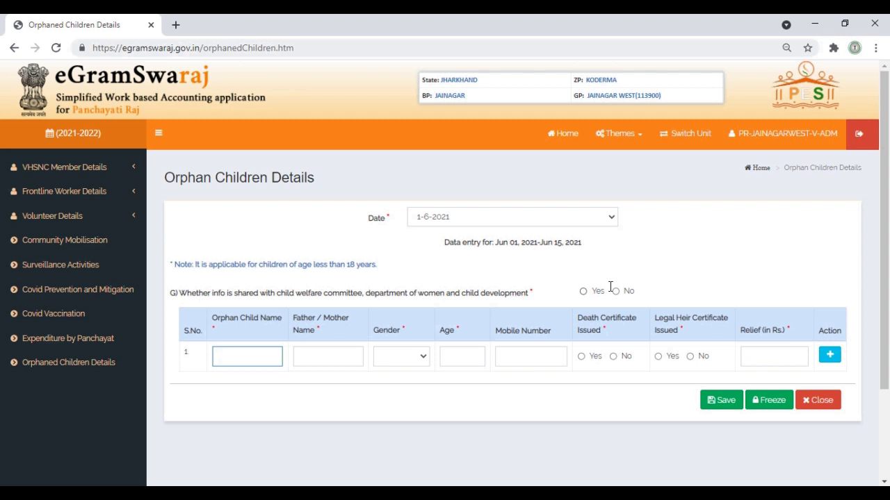
left_click(584, 292)
- Go through the orphan child's name, parent name, gender, age and relief fields without entering values, and add another child row
left_click(256, 360)
left_click(309, 360)
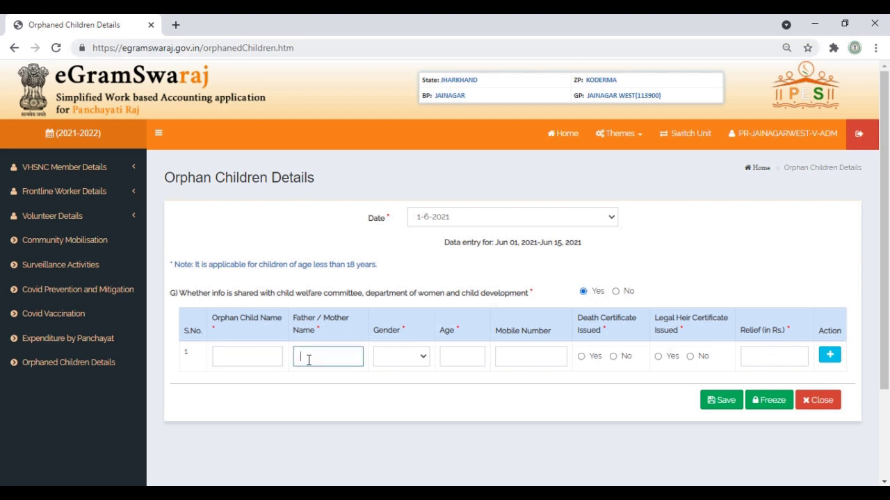
left_click(408, 357)
left_click(479, 351)
left_click(768, 359)
left_click(830, 357)
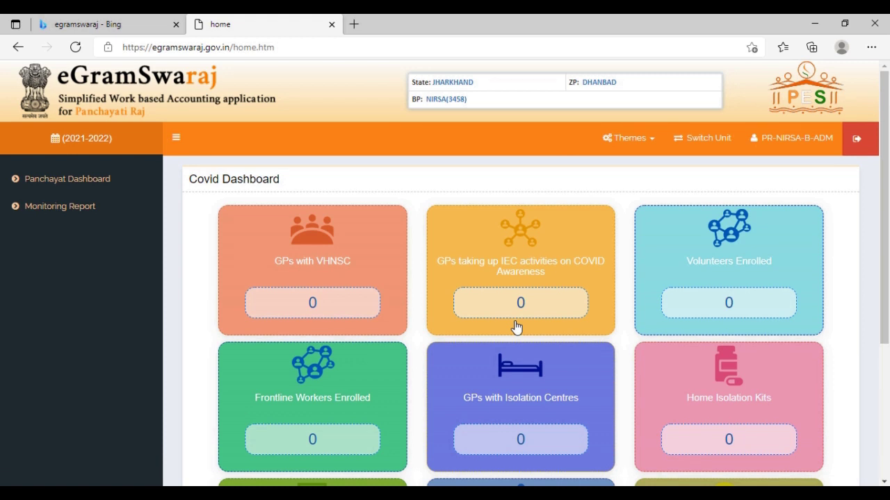
- Open the Block Panchayat Dashboard form for 1-6-2021 and answer Yes for the Covid war room or 24 hour helpdesk
left_click(63, 183)
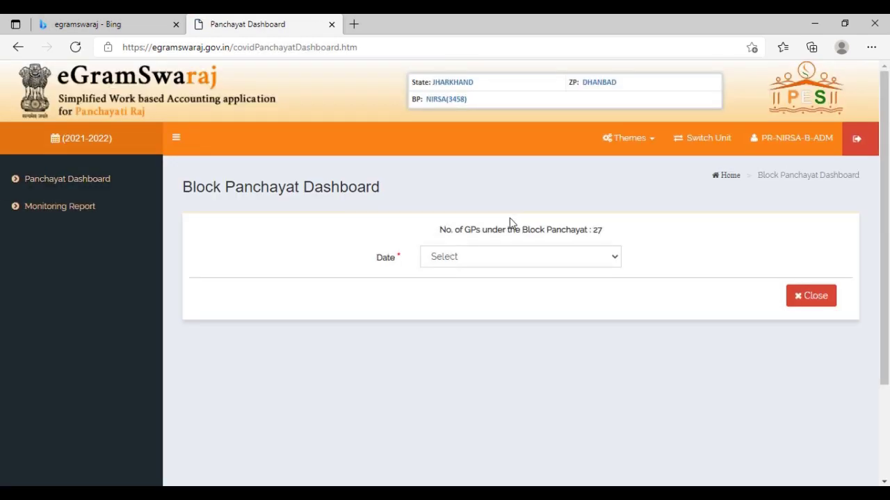
left_click(452, 265)
left_click(454, 286)
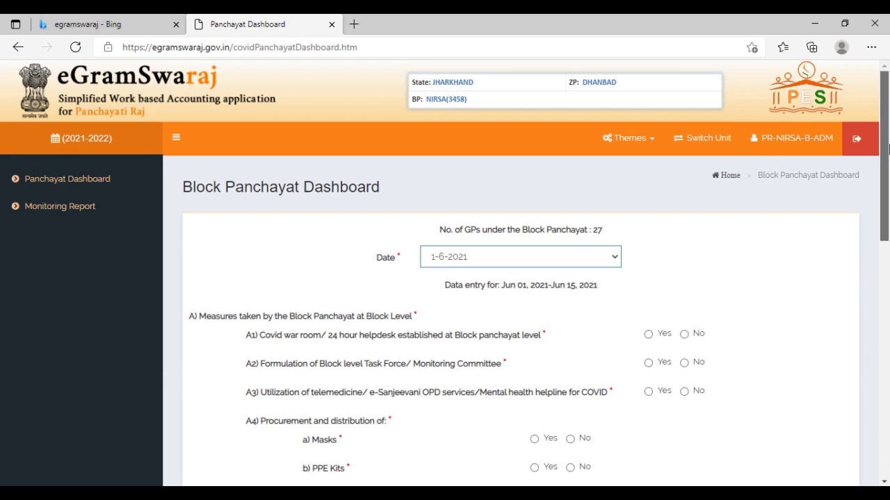
left_click_drag(887, 148, 888, 221)
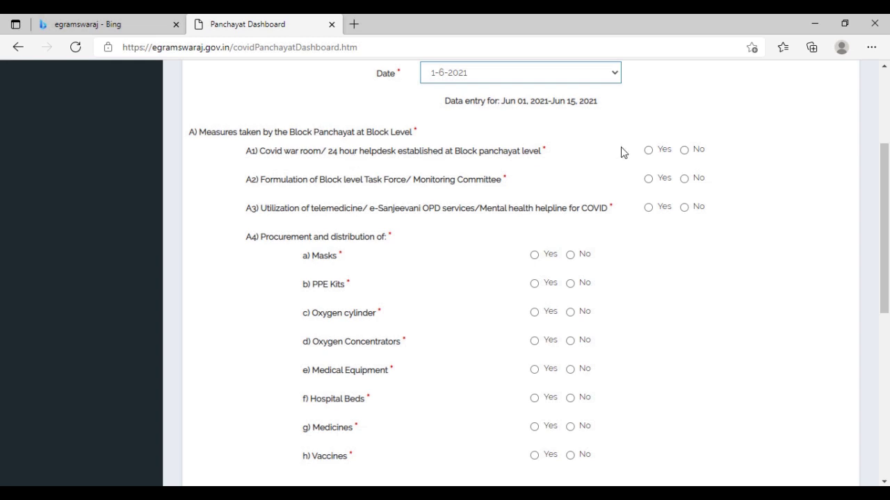
left_click(649, 150)
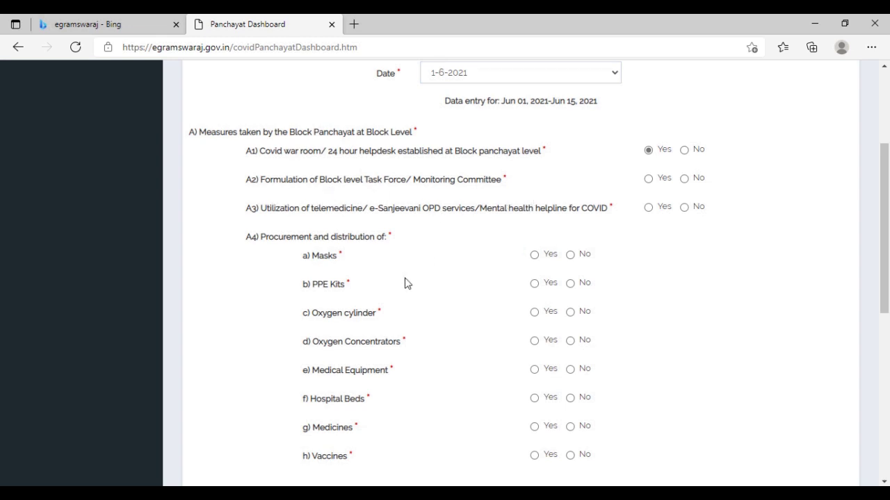
- Examine block-level questions A5 to A7, the list of Gram Panchayats with best practices and the file upload requirements
left_click_drag(887, 185, 888, 338)
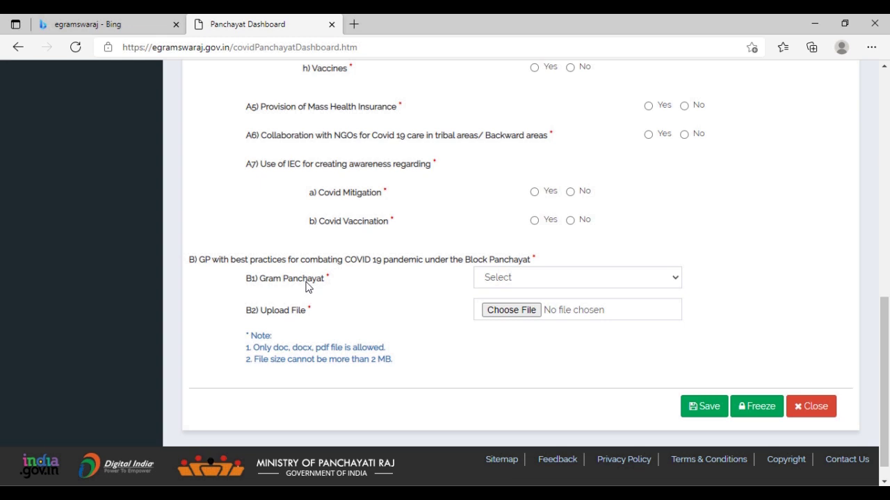
left_click(508, 285)
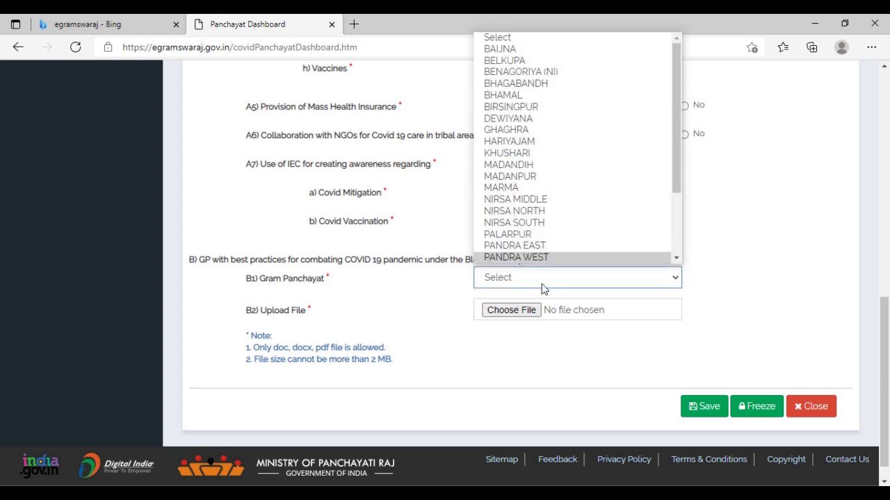
left_click(415, 315)
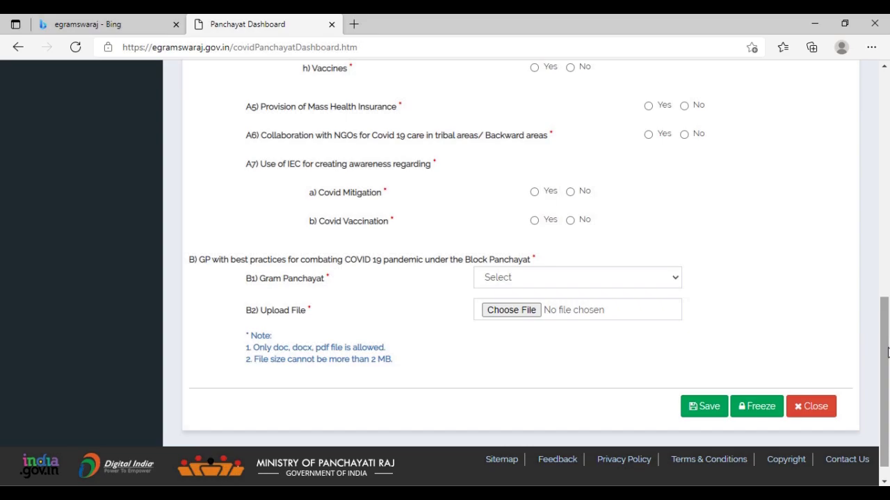
left_click_drag(886, 351, 886, 122)
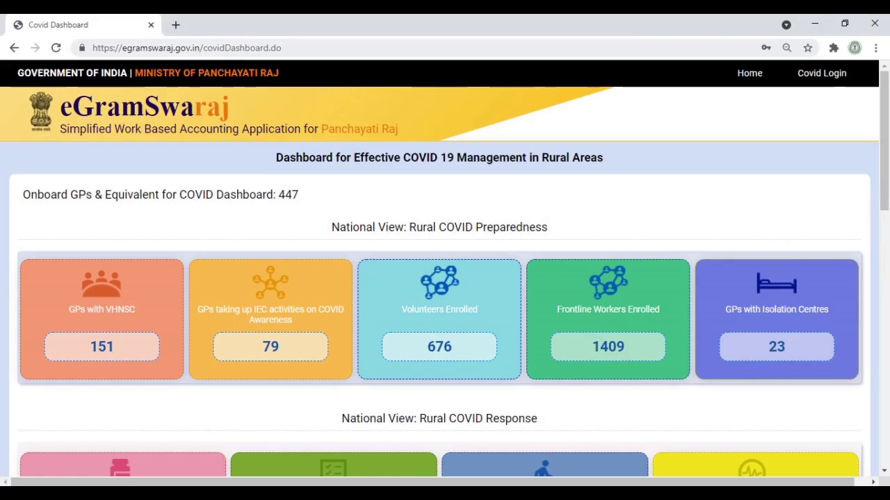
- Log in to the COVID dashboard with the saved Ranchi district admin account and its stored password, entering the captcha code
left_click(832, 77)
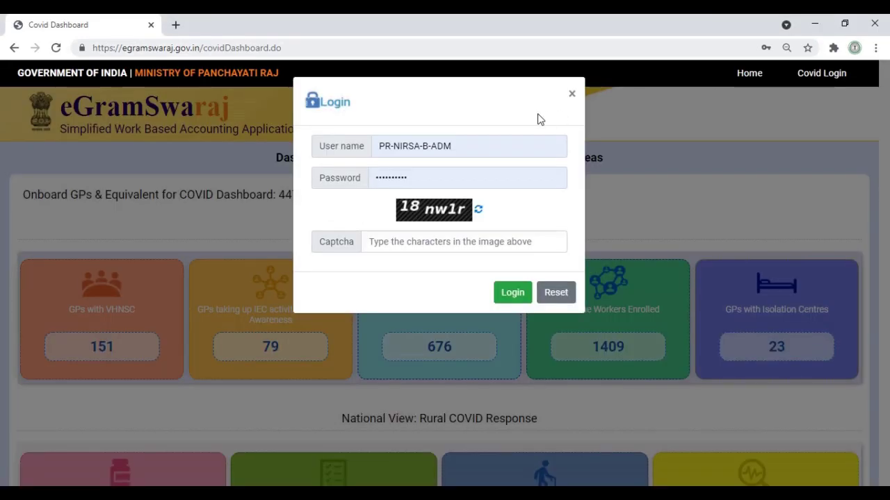
left_click(472, 144)
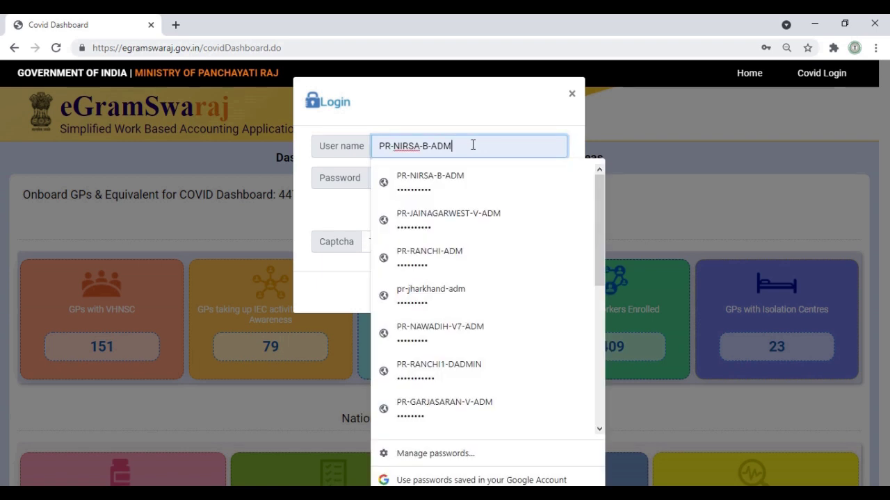
left_click(440, 261)
left_click(391, 244)
type("1")
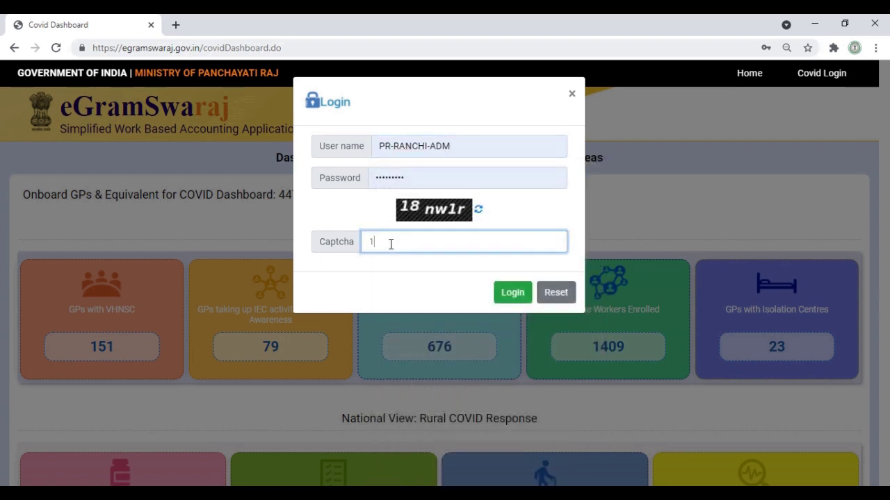
type("8nw1r")
left_click(512, 296)
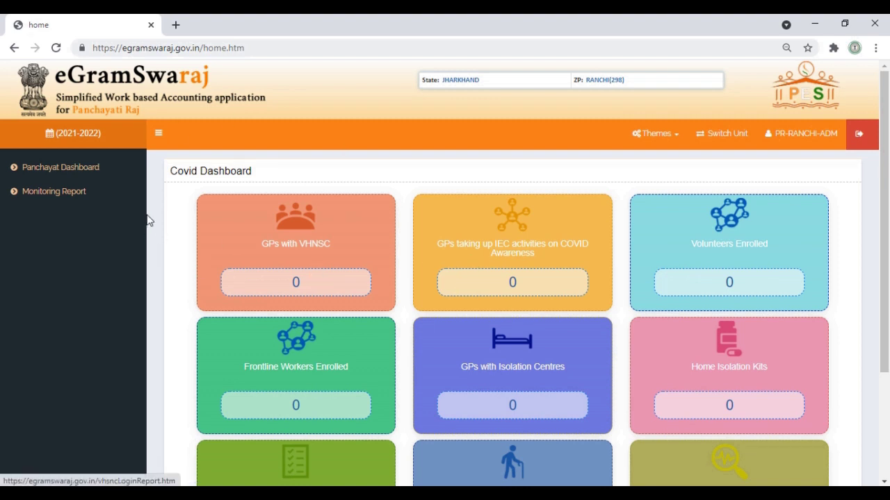
- Open the District Panchayat Dashboard form for 1-6-2021 and review its questions from section A through the best practices file upload
left_click(57, 175)
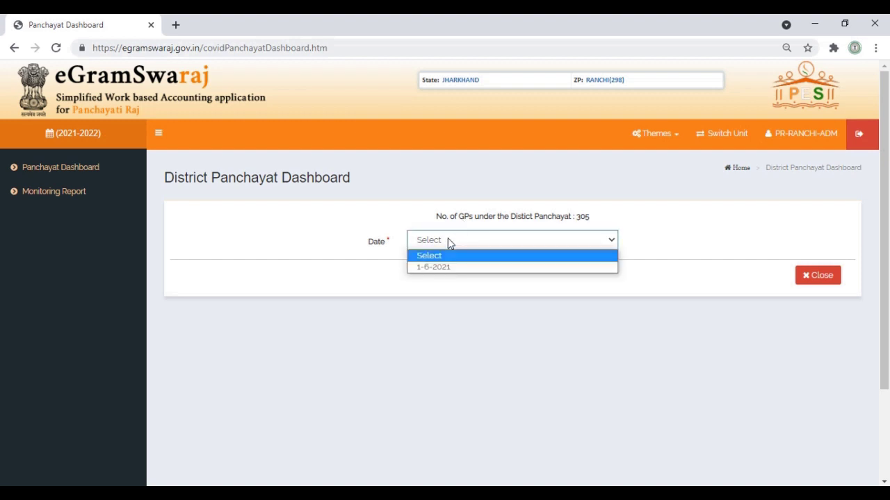
left_click(440, 270)
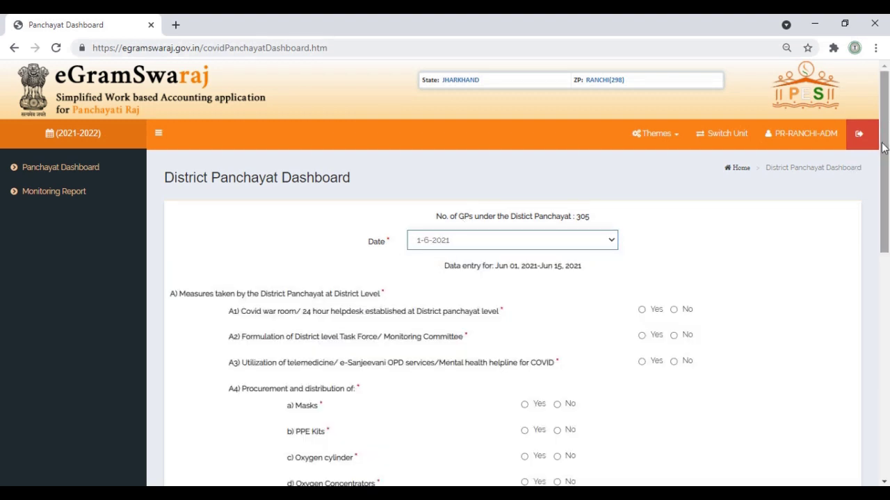
left_click_drag(884, 146, 887, 352)
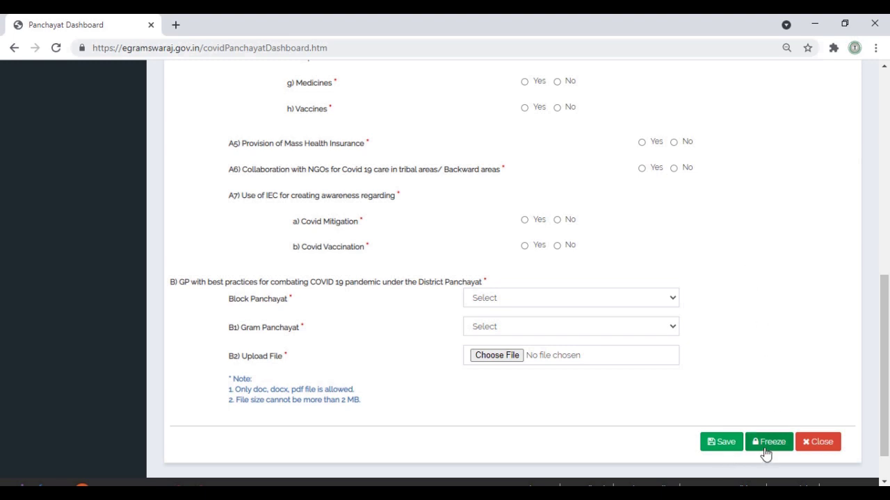
left_click_drag(887, 337, 885, 73)
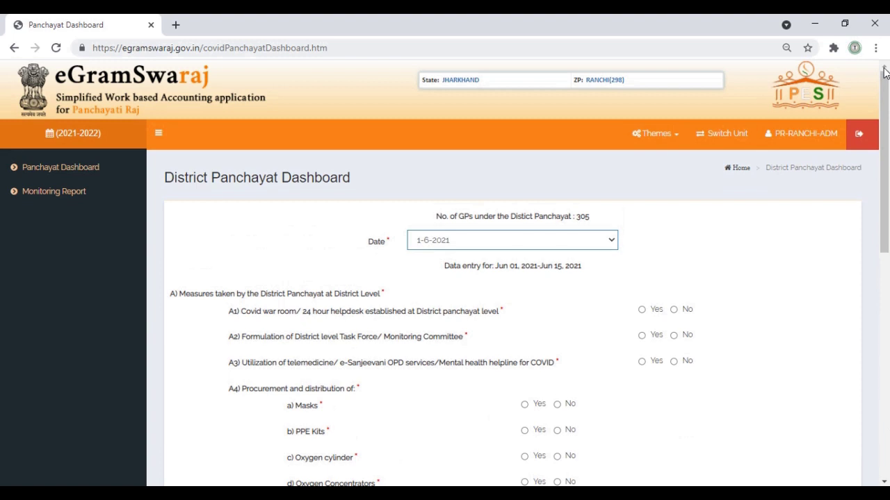